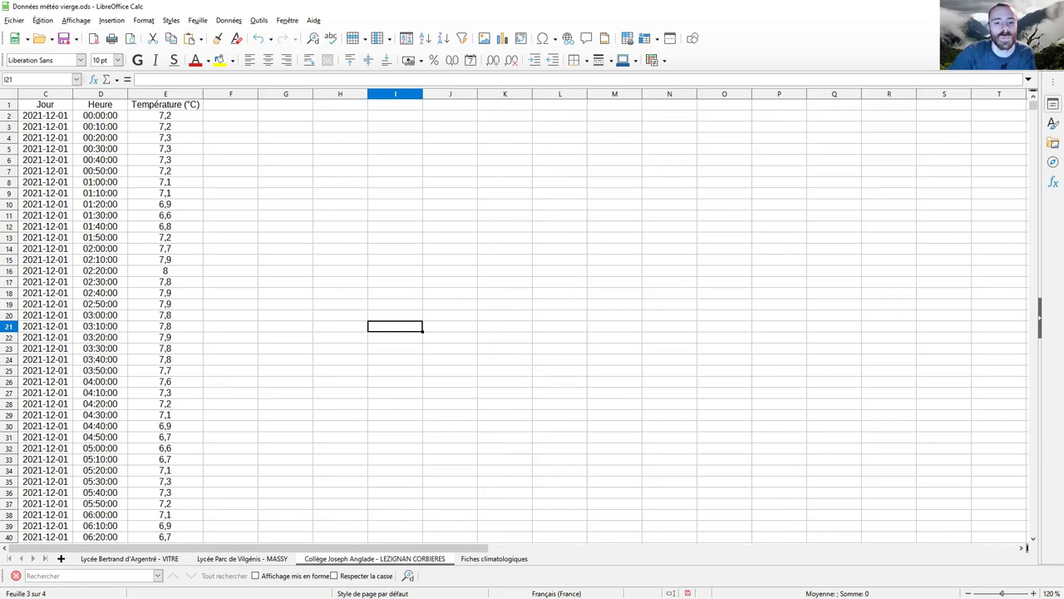
Examine the Jour, Heure and Température (°C) columns on the Collège Joseph Anglade - LEZIGNAN CORBIERES sheet.
left_click(494, 559)
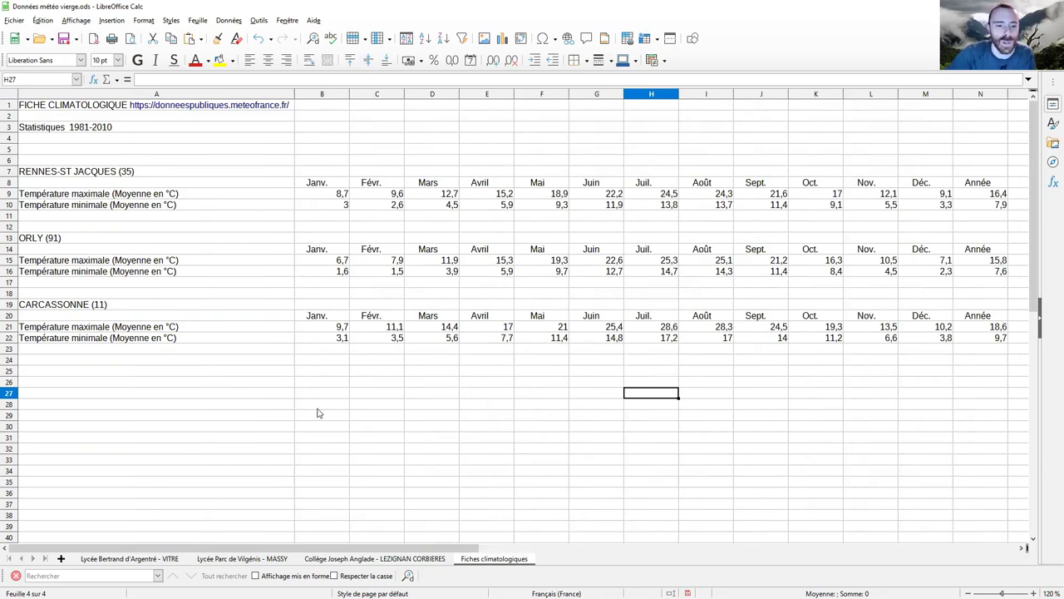
left_click(356, 560)
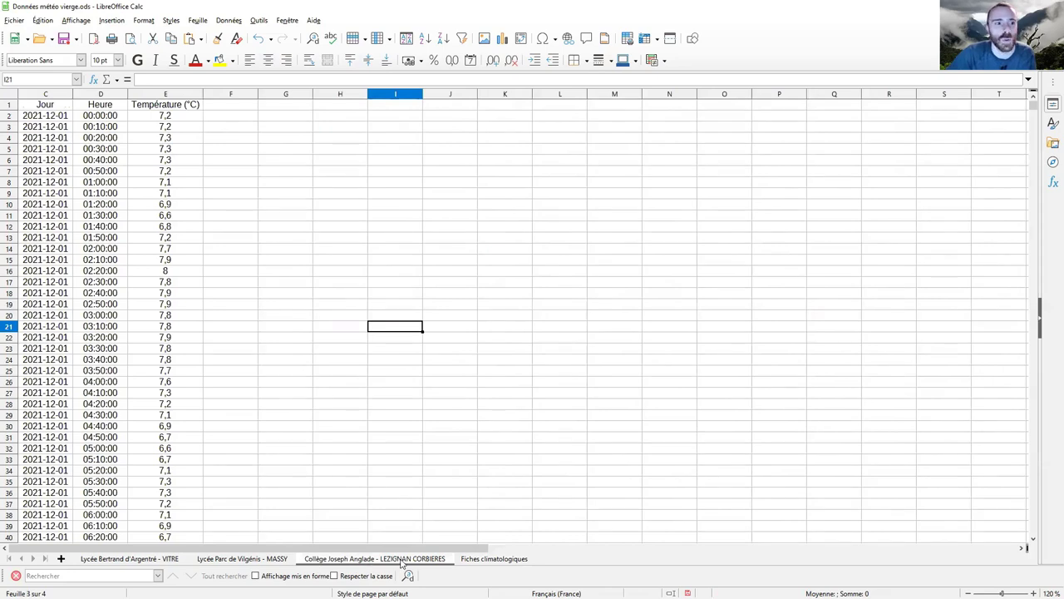
left_click_drag(46, 93, 164, 94)
left_click(164, 137)
left_click(152, 119)
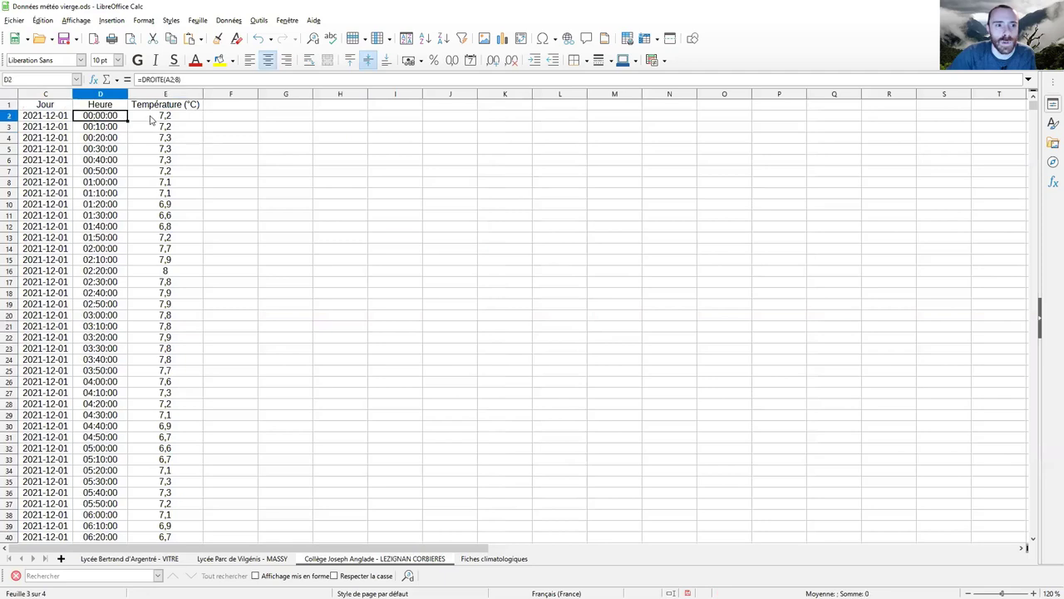
left_click(152, 127)
left_click(148, 139)
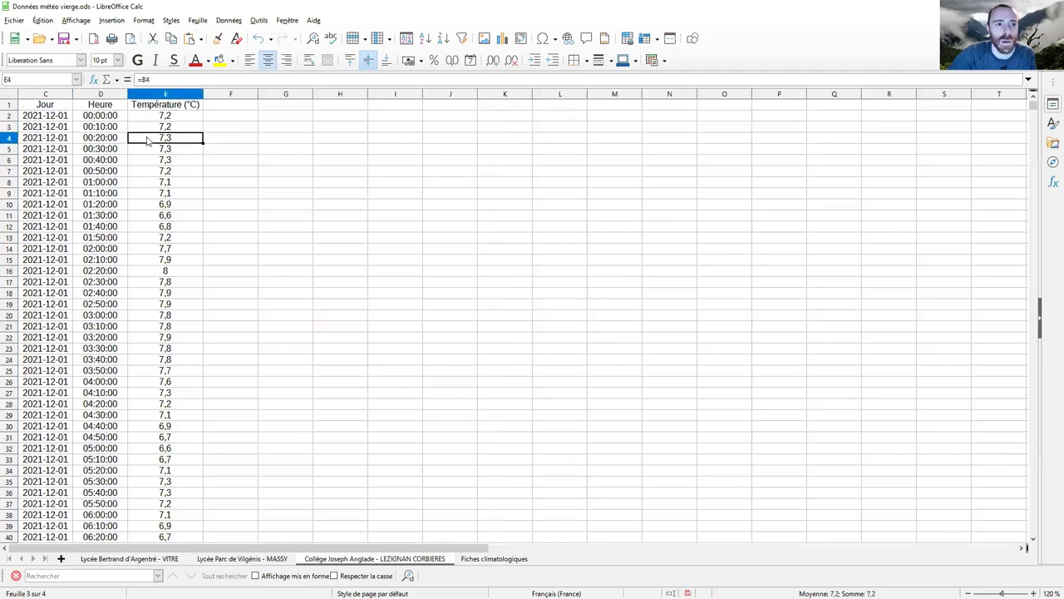
left_click(154, 148)
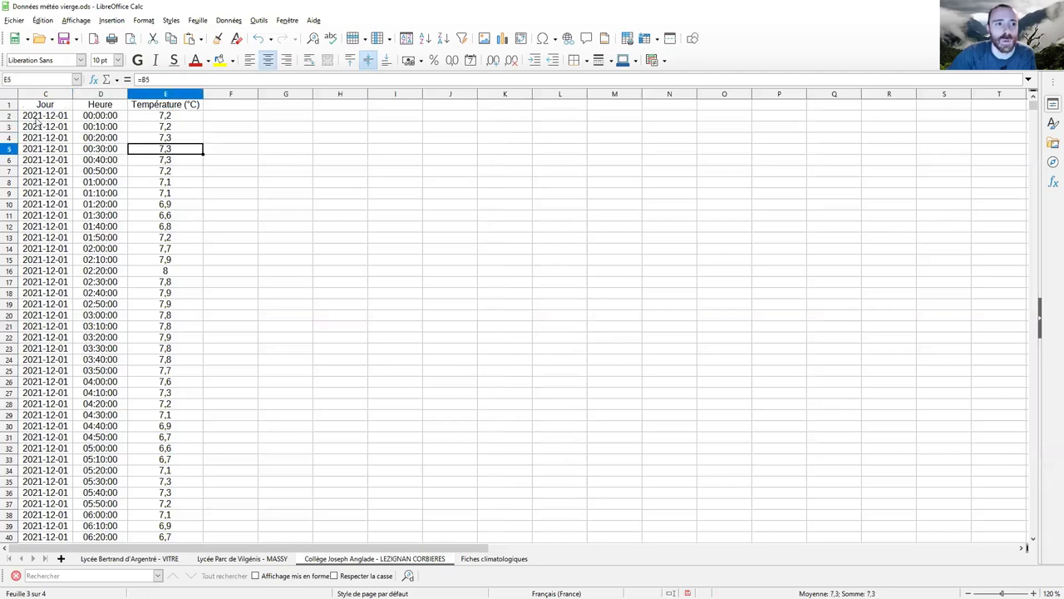
left_click_drag(37, 119, 140, 117)
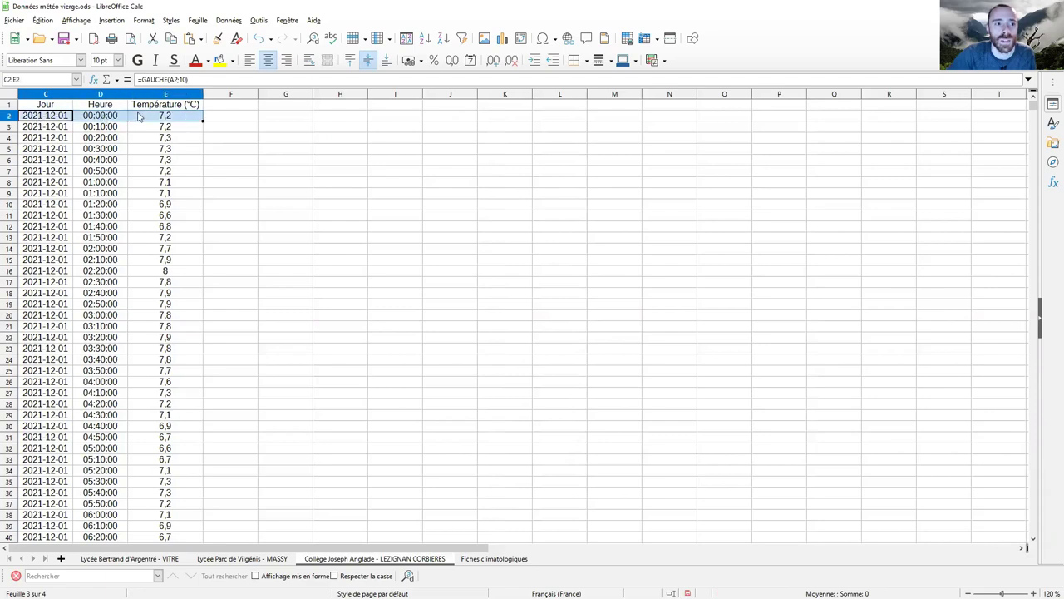
Review all the 2021-12-01 readings through the 23:50:00 row and return to the start of the data.
left_click(306, 196)
scroll(186, 147, "down", 5)
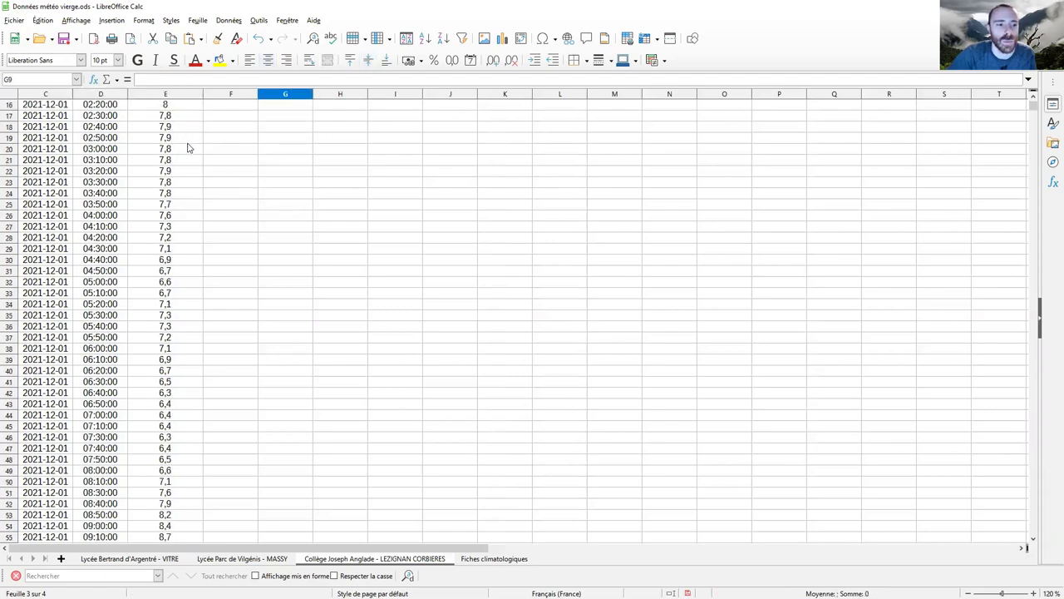
scroll(187, 150, "down", 20)
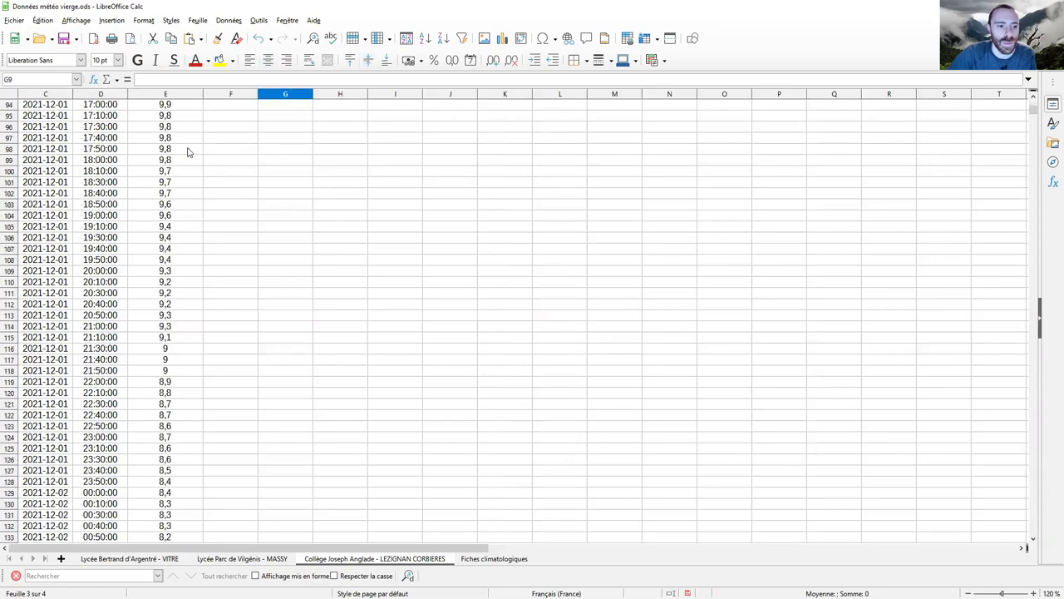
scroll(186, 208, "down", 3)
left_click(8, 381)
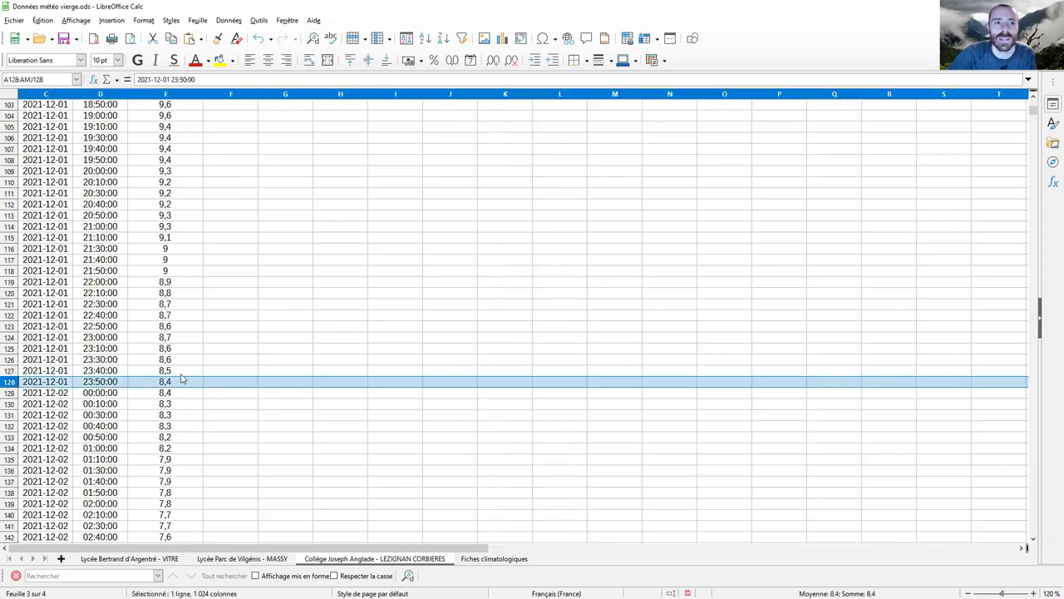
scroll(182, 378, "up", 20)
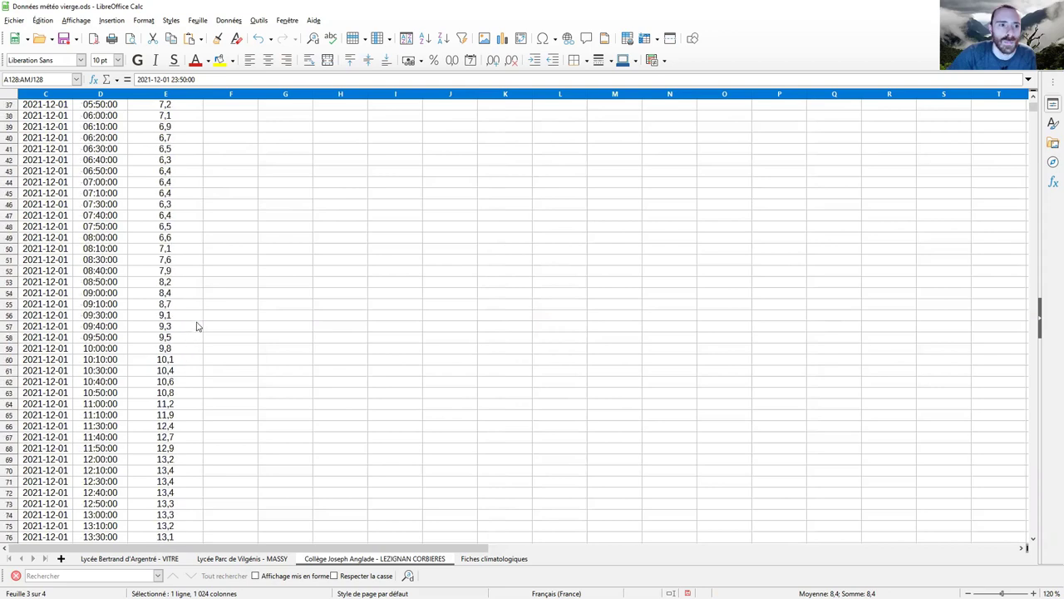
scroll(197, 327, "up", 12)
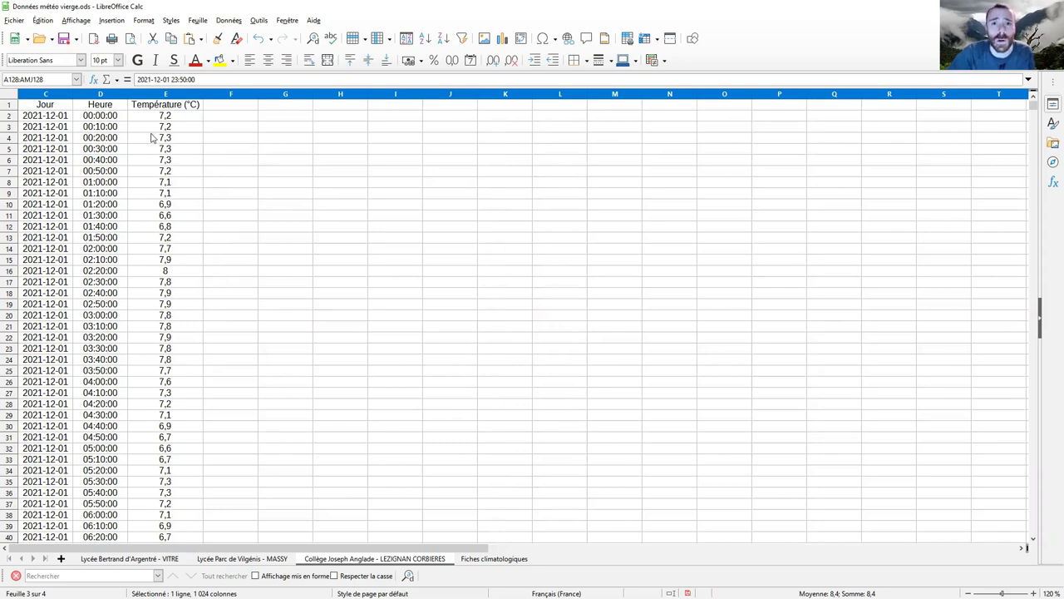
Examine the December average maximum and minimum temperatures for CARCASSONNE (11) on the Fiches climatologiques sheet.
left_click(495, 559)
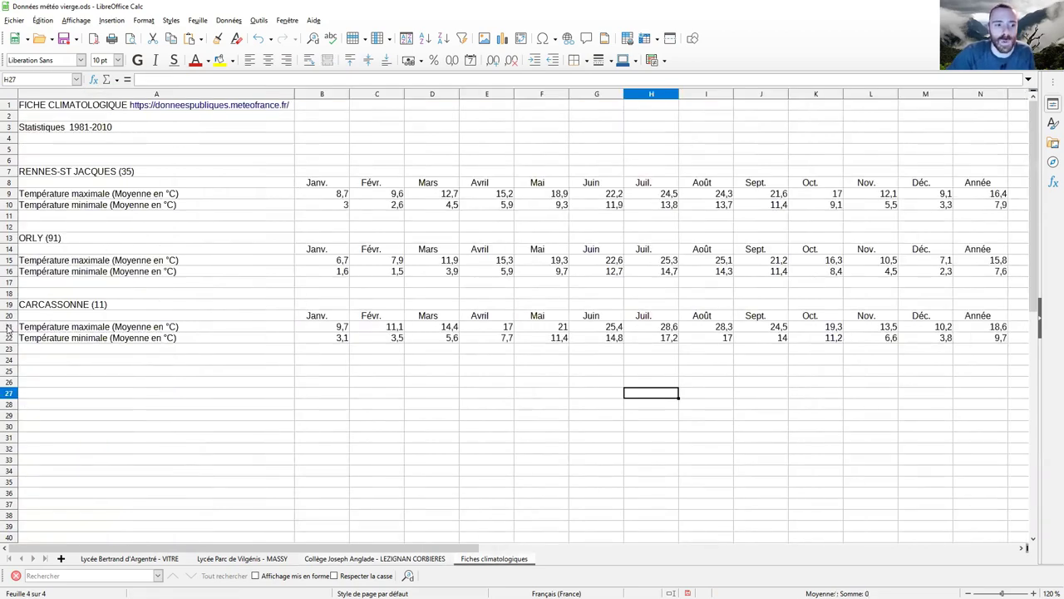
left_click_drag(8, 327, 12, 341)
left_click(97, 356)
left_click(98, 341)
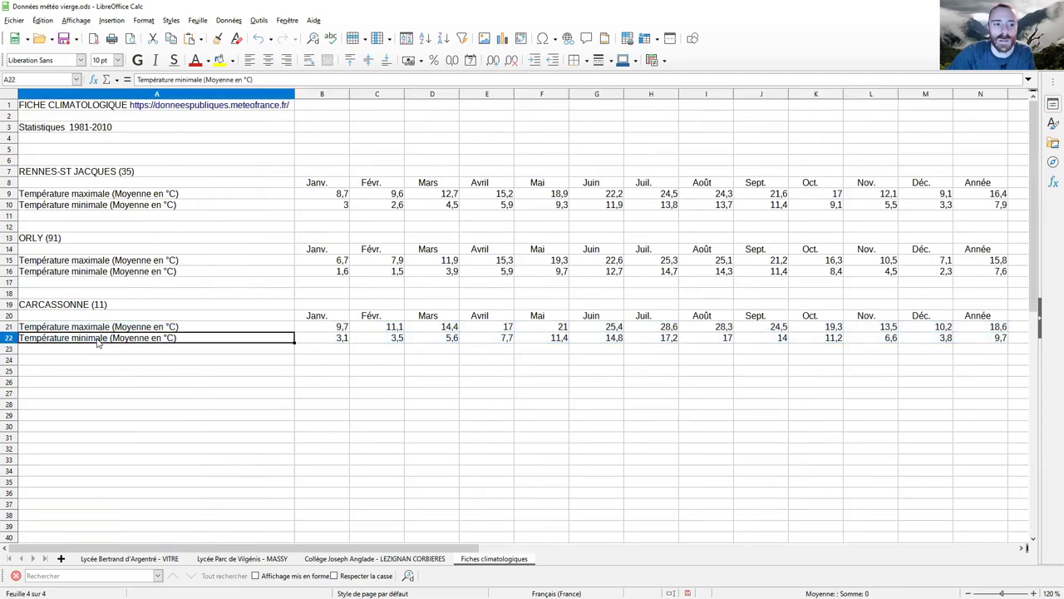
left_click(97, 330)
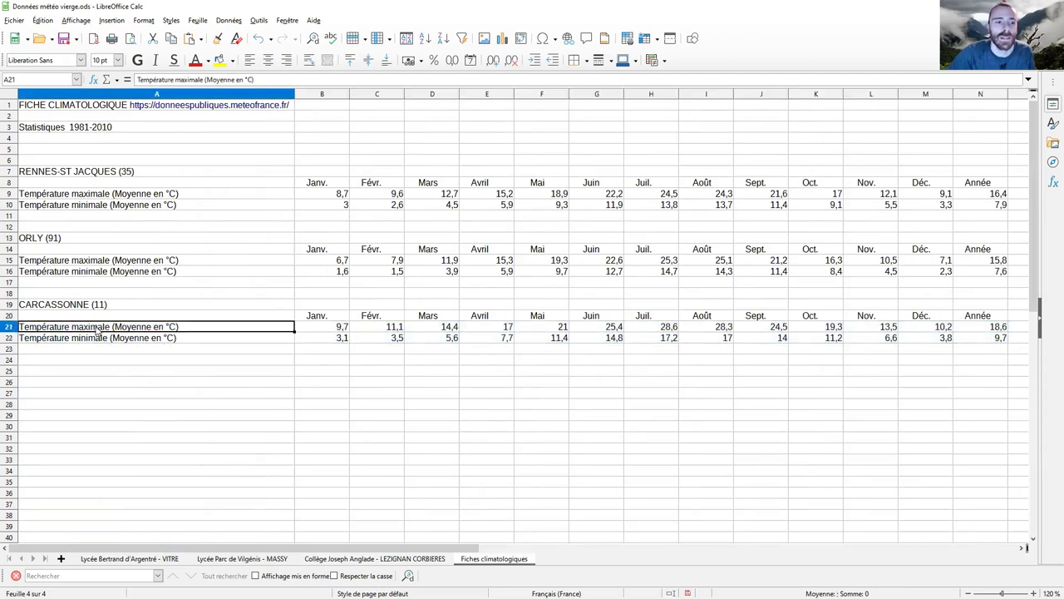
left_click_drag(922, 333, 923, 339)
left_click(925, 358)
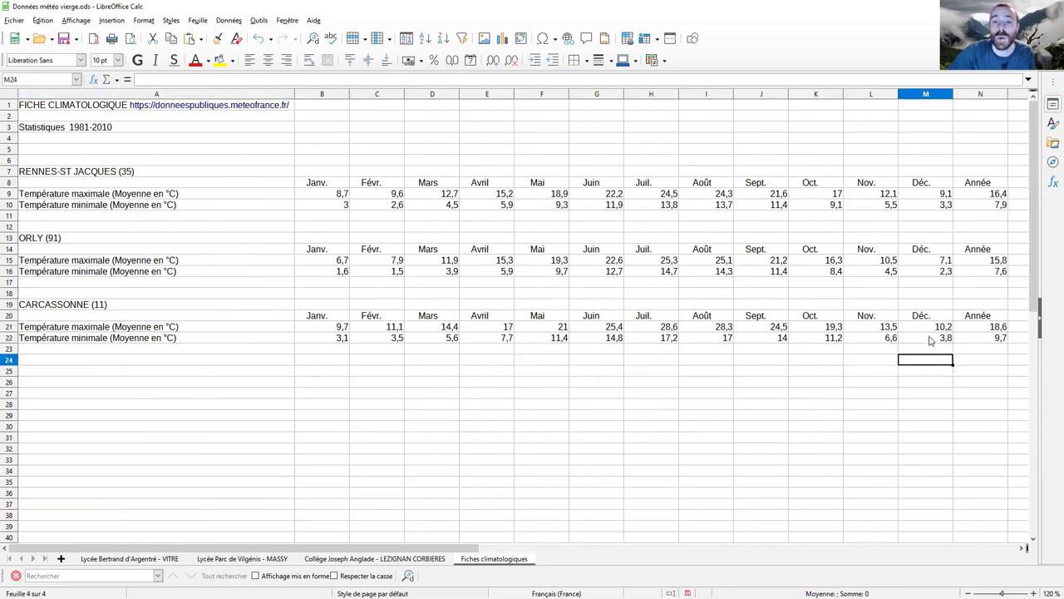
left_click(931, 340)
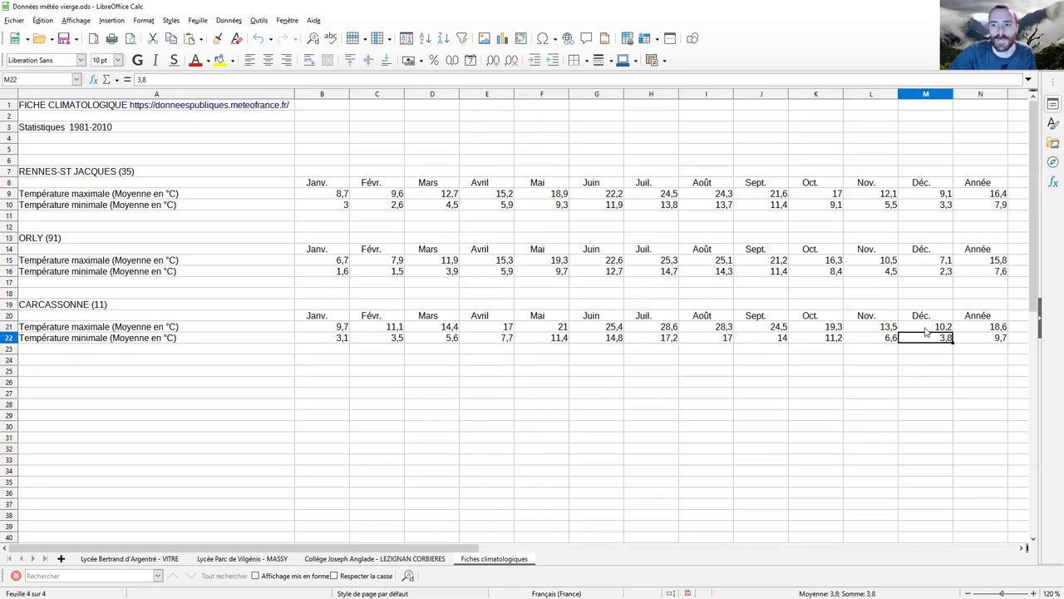
left_click(924, 327)
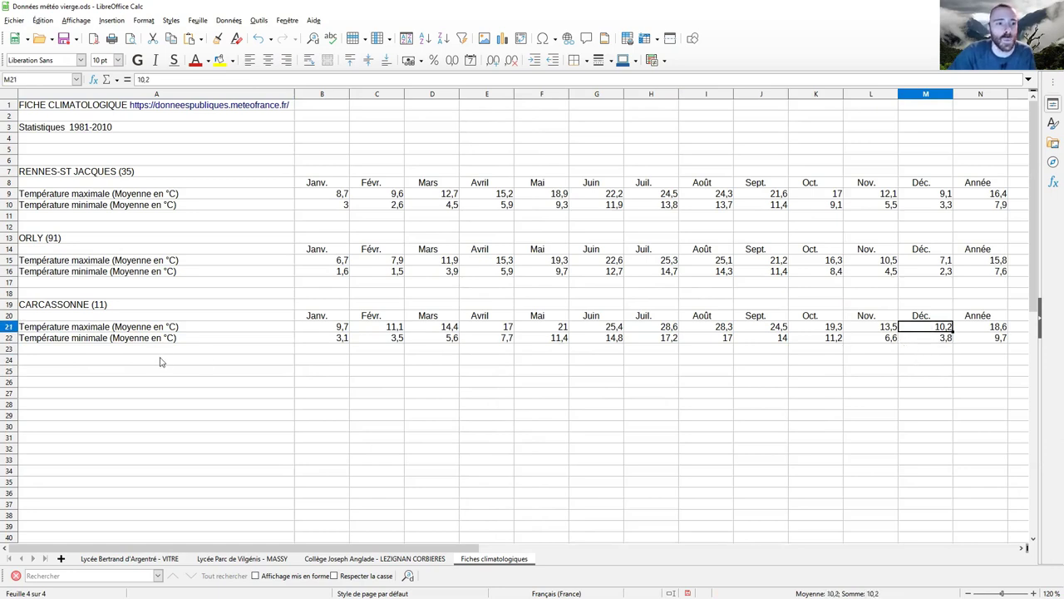
left_click_drag(157, 329, 155, 341)
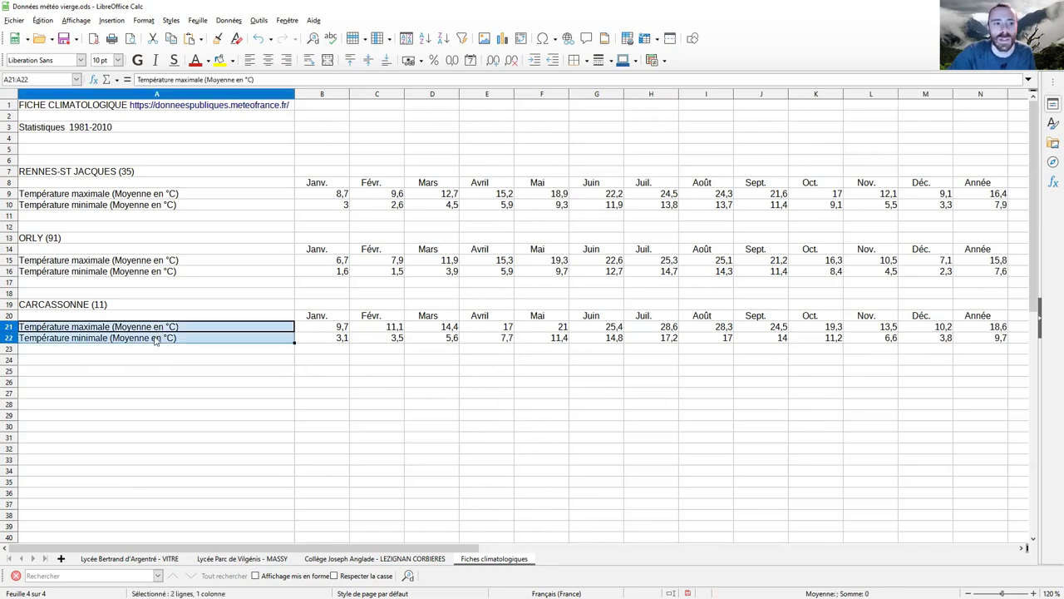
left_click(66, 350)
left_click(81, 337)
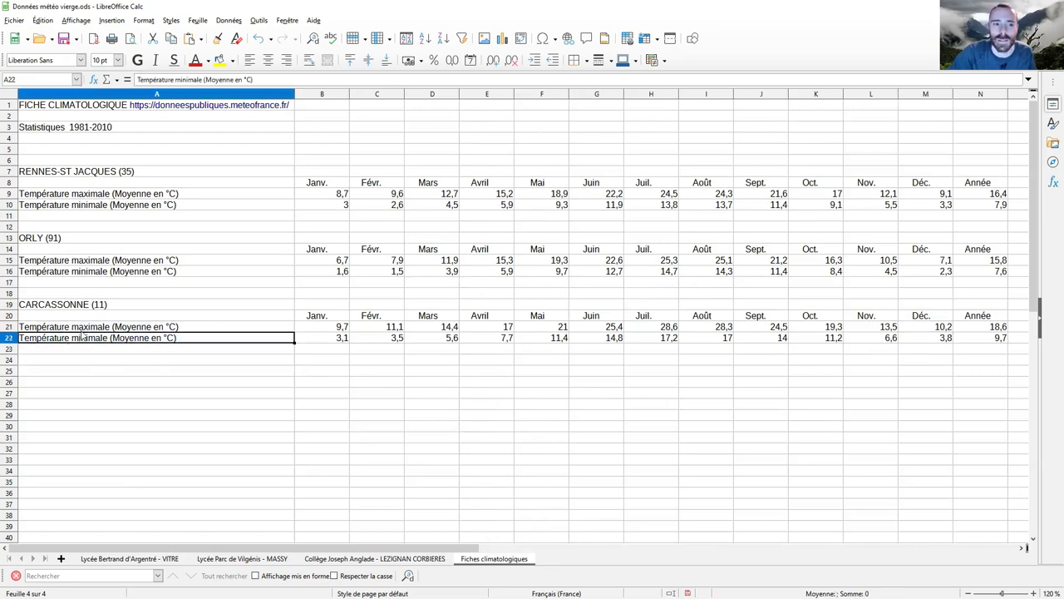
key("Up")
Look through the 2021-12-01 temperature readings on the LEZIGNAN CORBIERES sheet for the day's lowest and highest values.
left_click(369, 556)
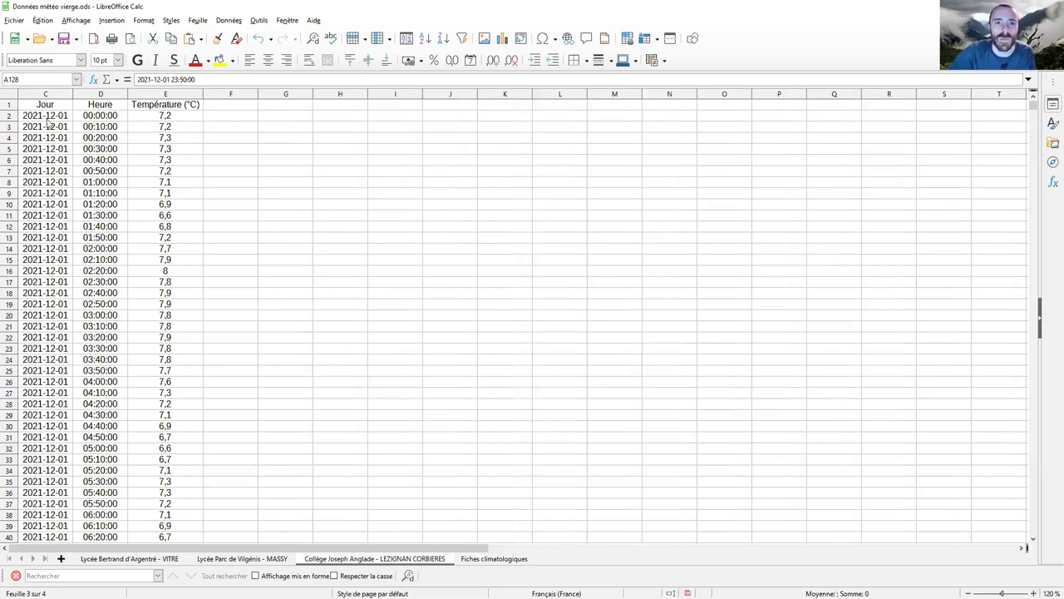
left_click_drag(11, 121, 11, 392)
left_click(265, 305)
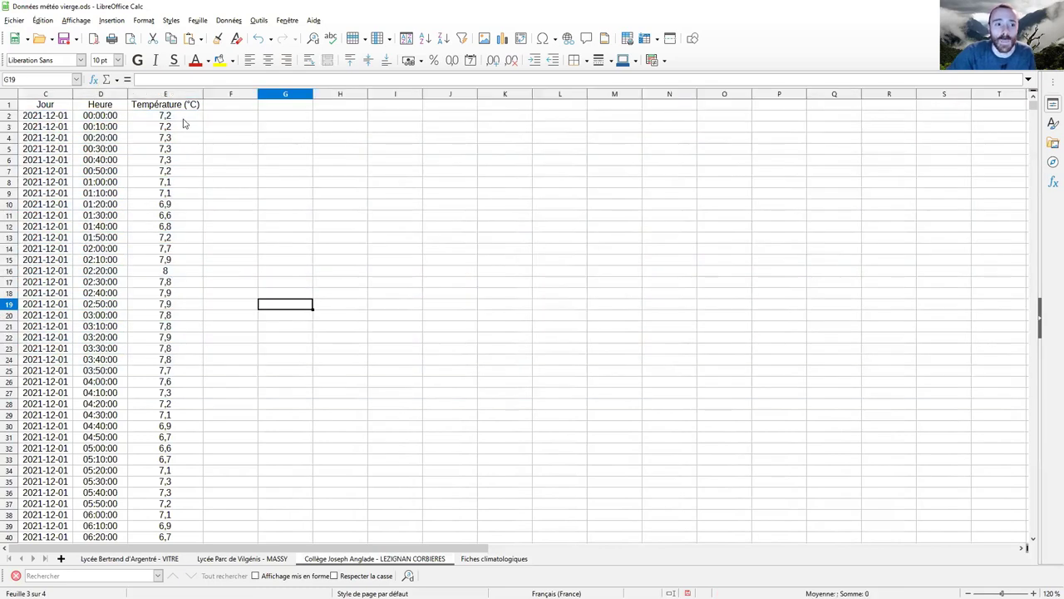
left_click(171, 218)
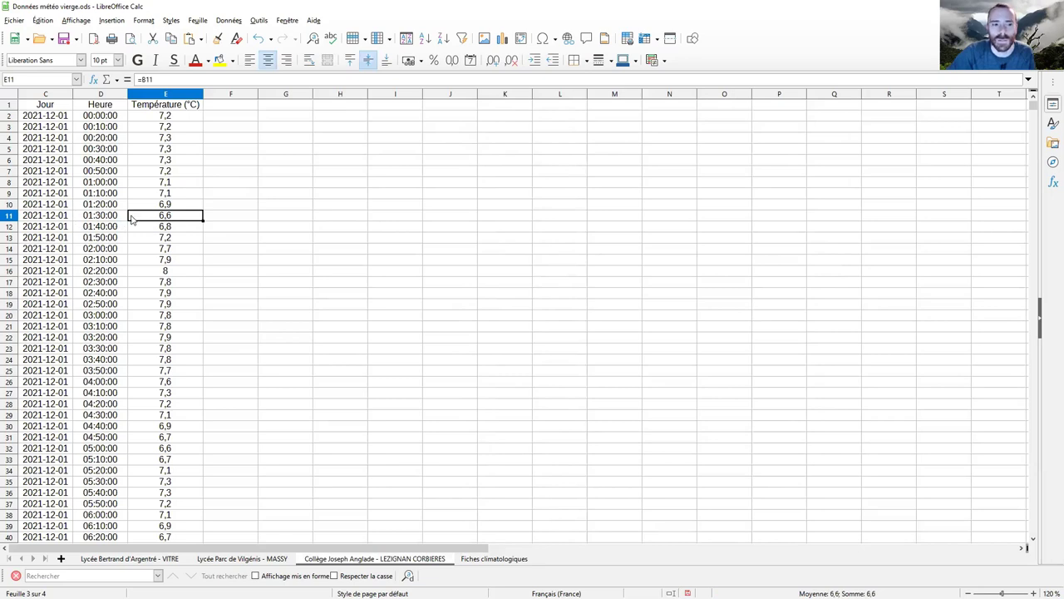
scroll(217, 185, "down", 5)
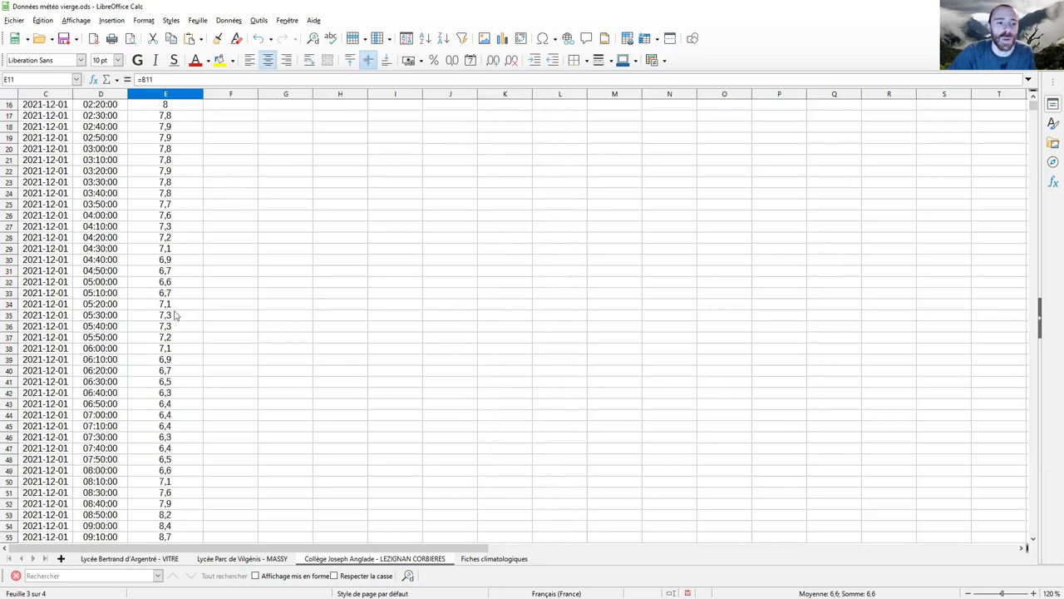
scroll(172, 274, "down", 3)
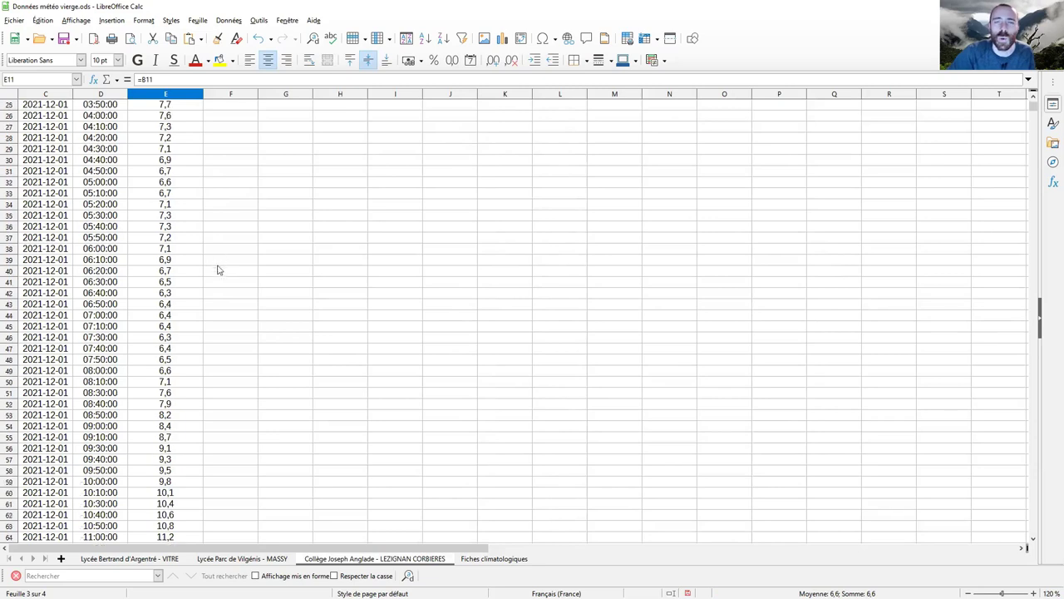
scroll(230, 218, "up", 6)
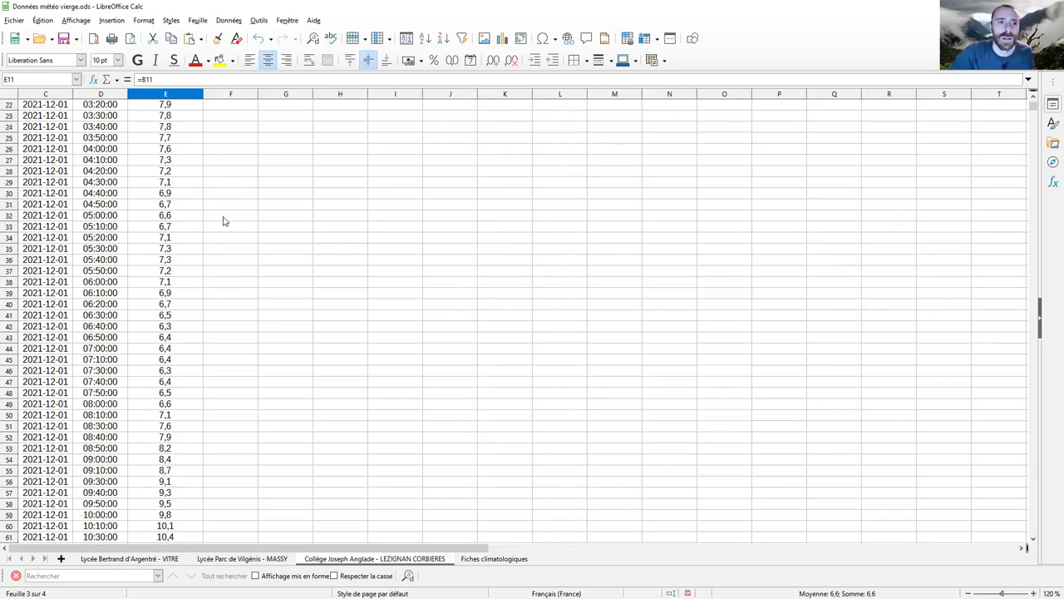
scroll(230, 229, "up", 2)
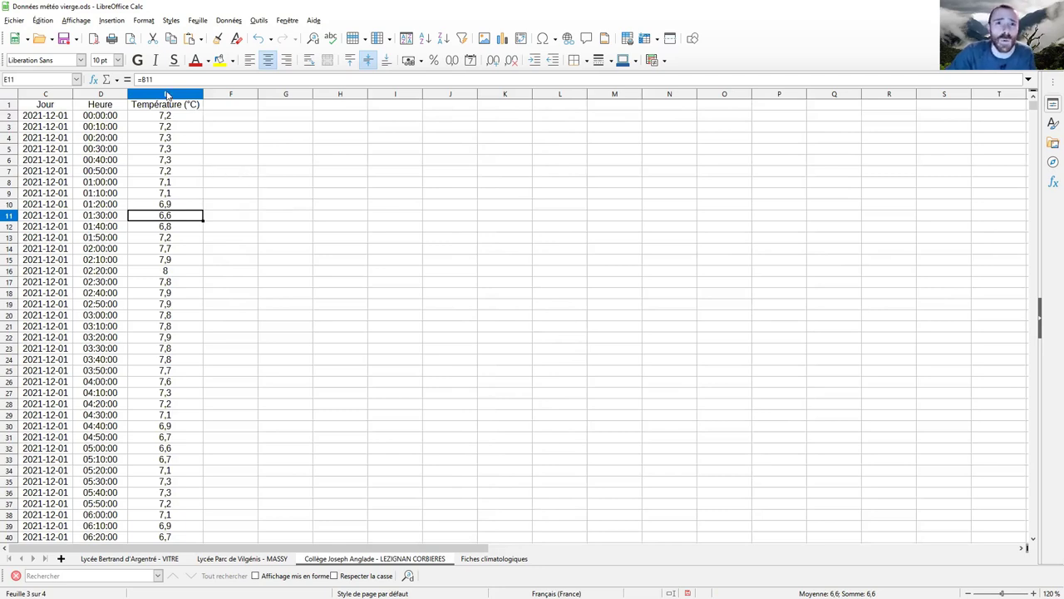
Create a pivot table from columns C to E, with Jour as the row field and Température (°C) as a data field.
left_click_drag(166, 94, 46, 94)
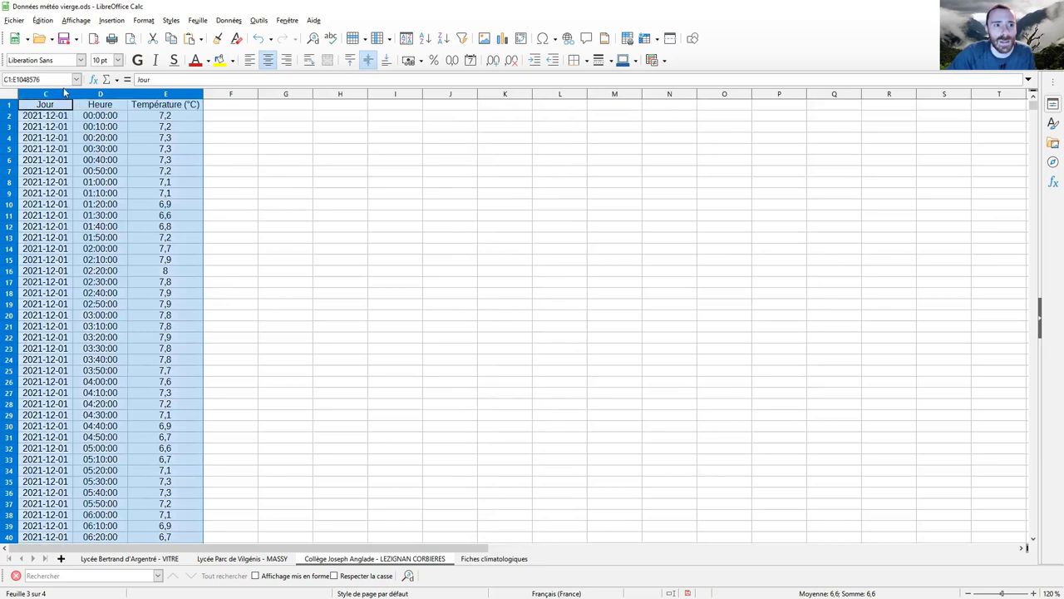
left_click(112, 21)
left_click(125, 64)
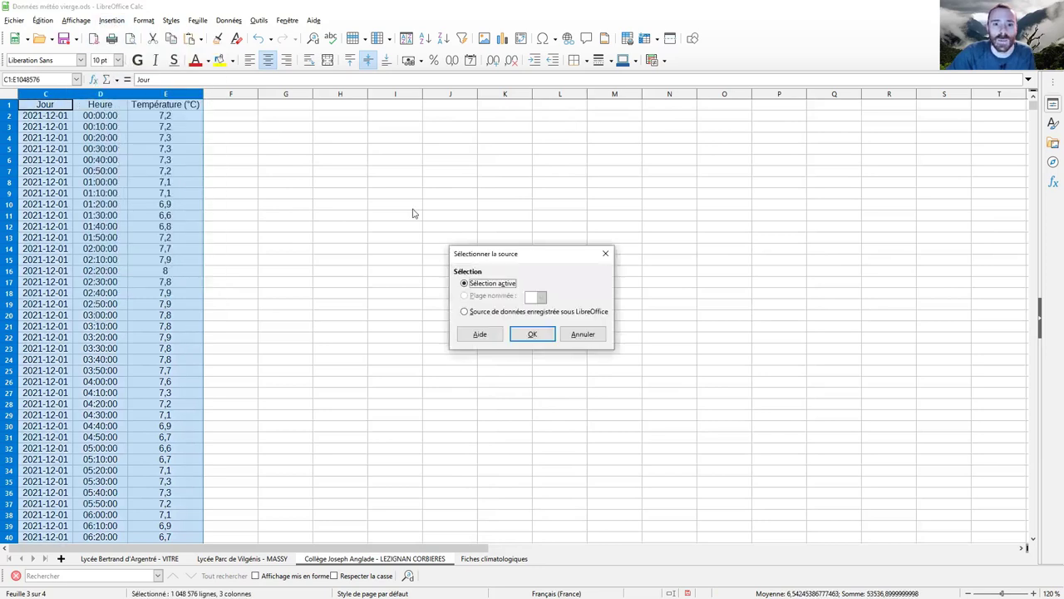
left_click(527, 333)
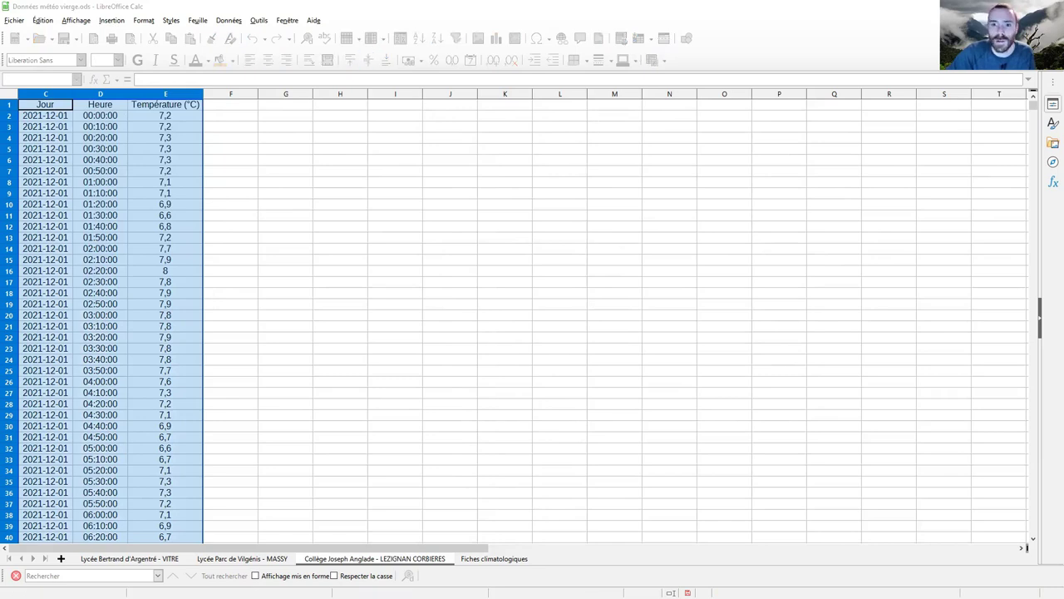
left_click_drag(635, 104, 413, 265)
left_click_drag(635, 127, 509, 267)
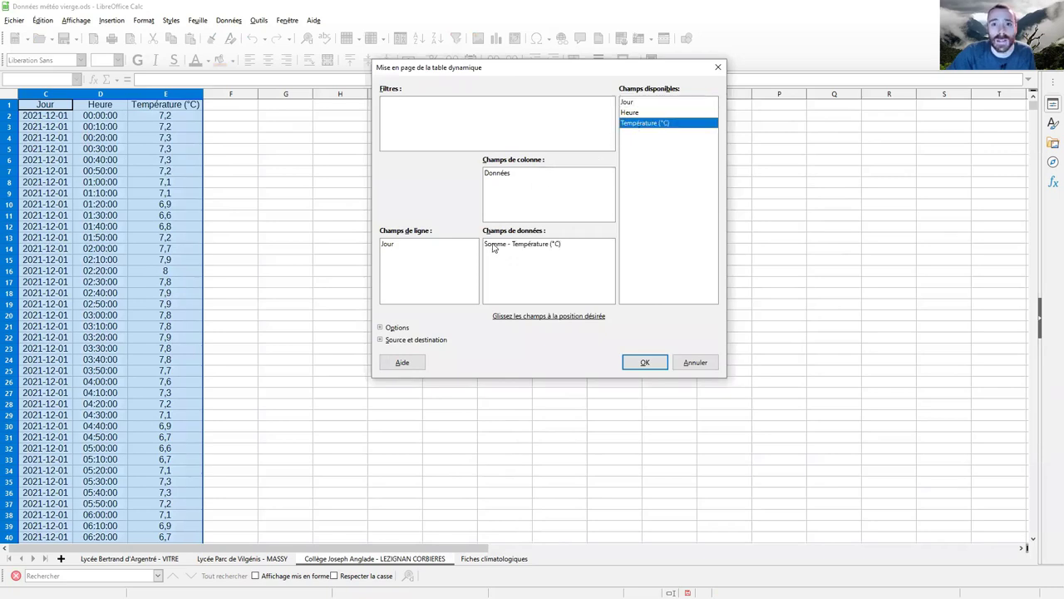
Set the temperature data field's function to Min, and add Température (°C) as a second data field using Max.
double_click(493, 244)
double_click(488, 214)
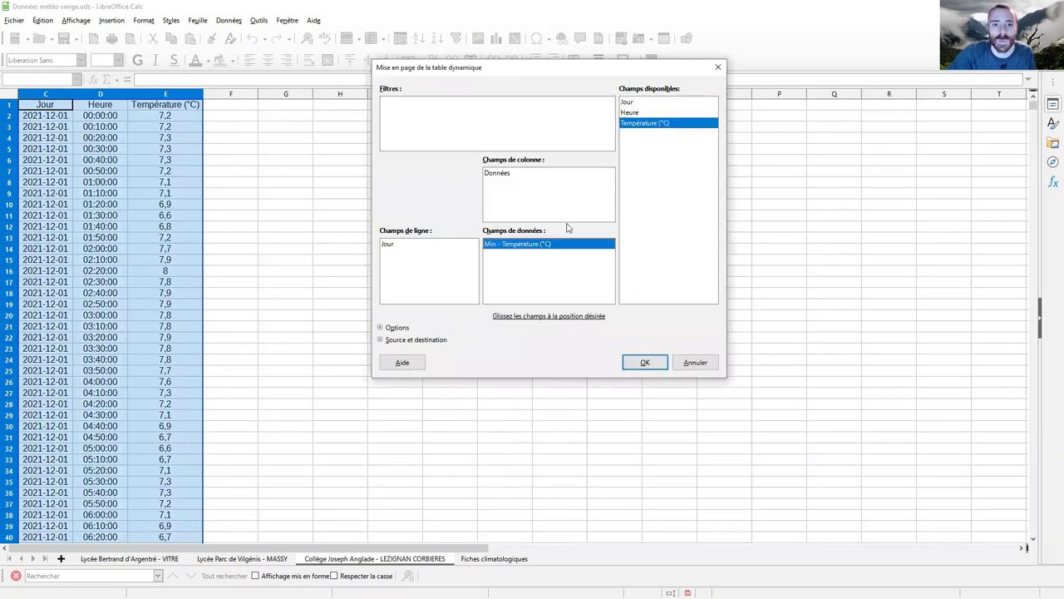
left_click_drag(630, 126, 509, 266)
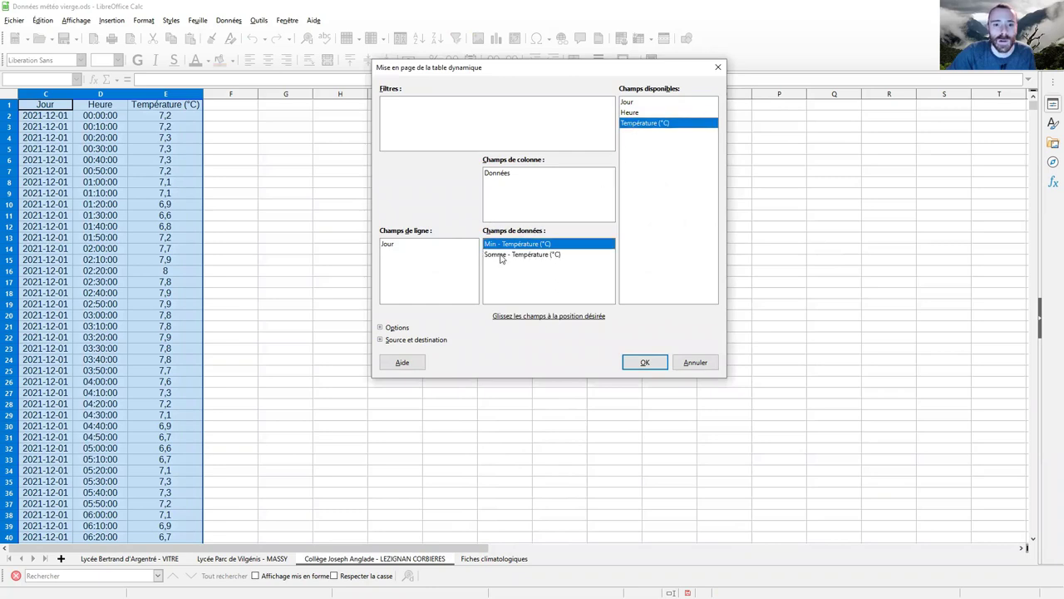
double_click(505, 255)
double_click(488, 203)
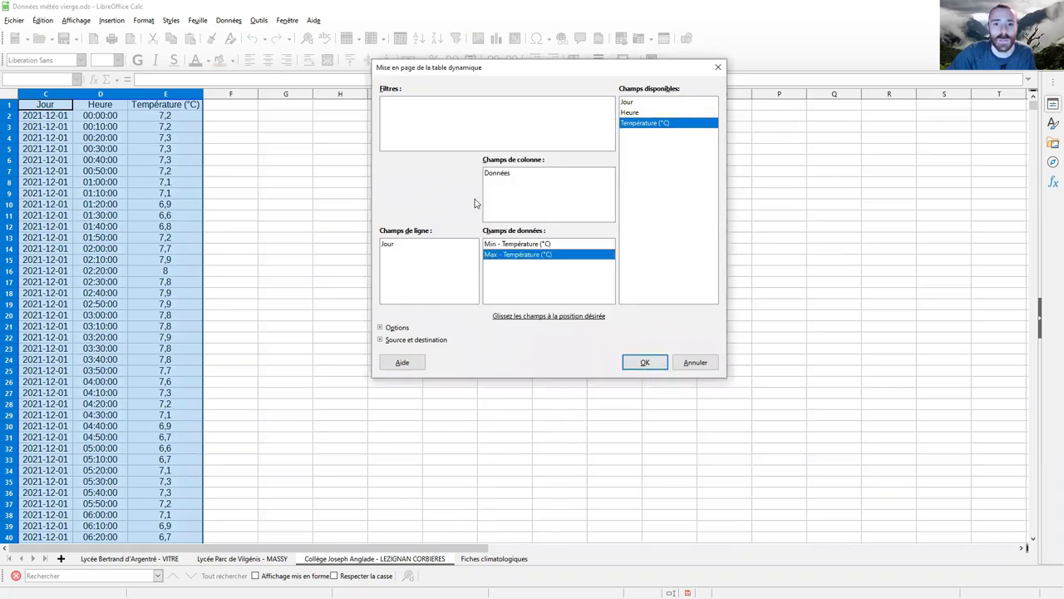
left_click(390, 248)
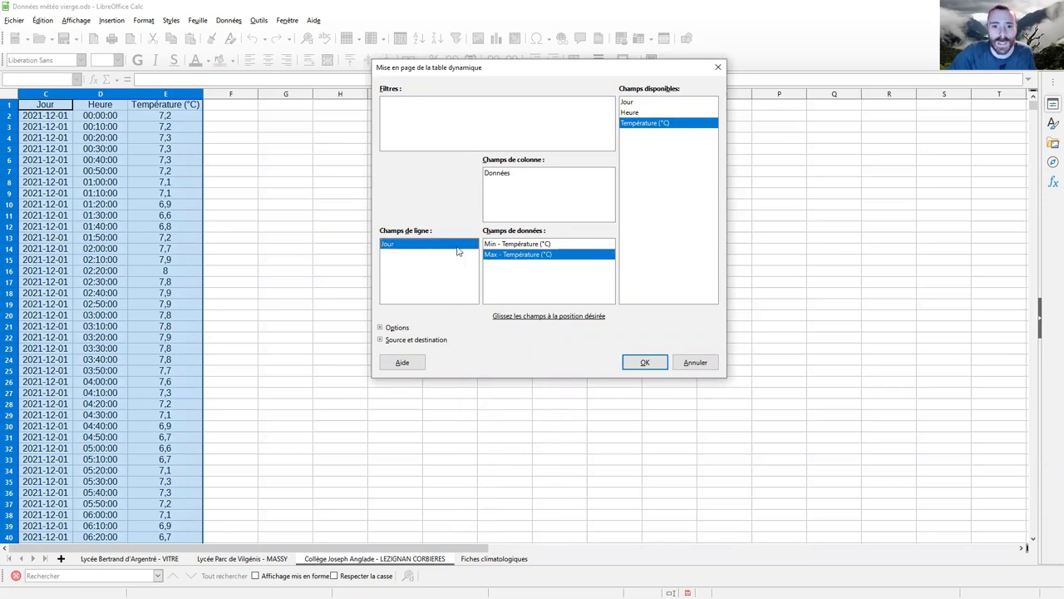
left_click(499, 245)
left_click(501, 257)
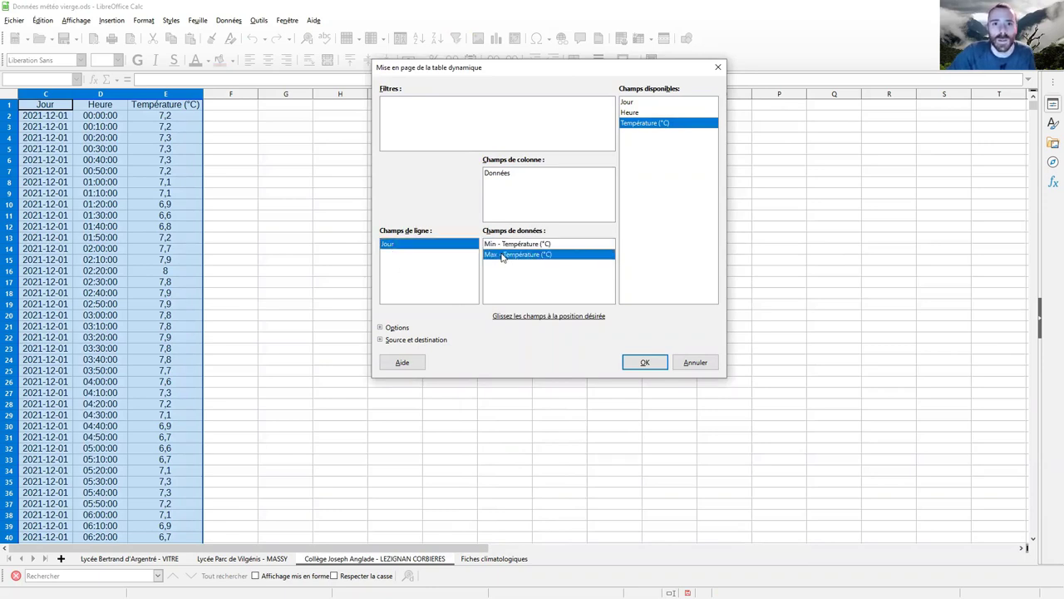
Generate the pivot table and review its daily minimum and maximum temperatures from 2021-12-01 down to the total row.
left_click(644, 362)
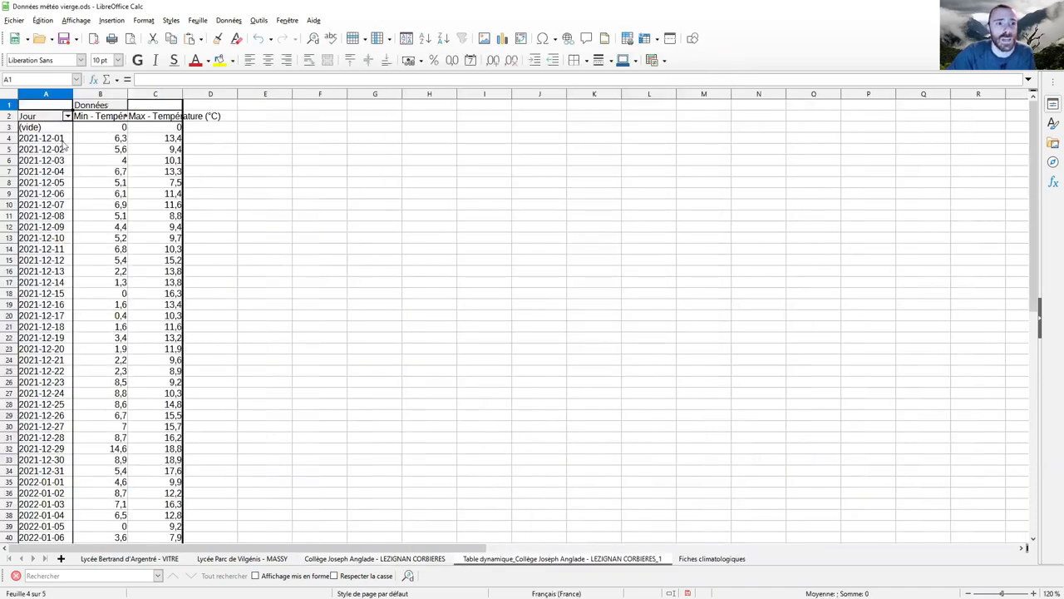
left_click(118, 141)
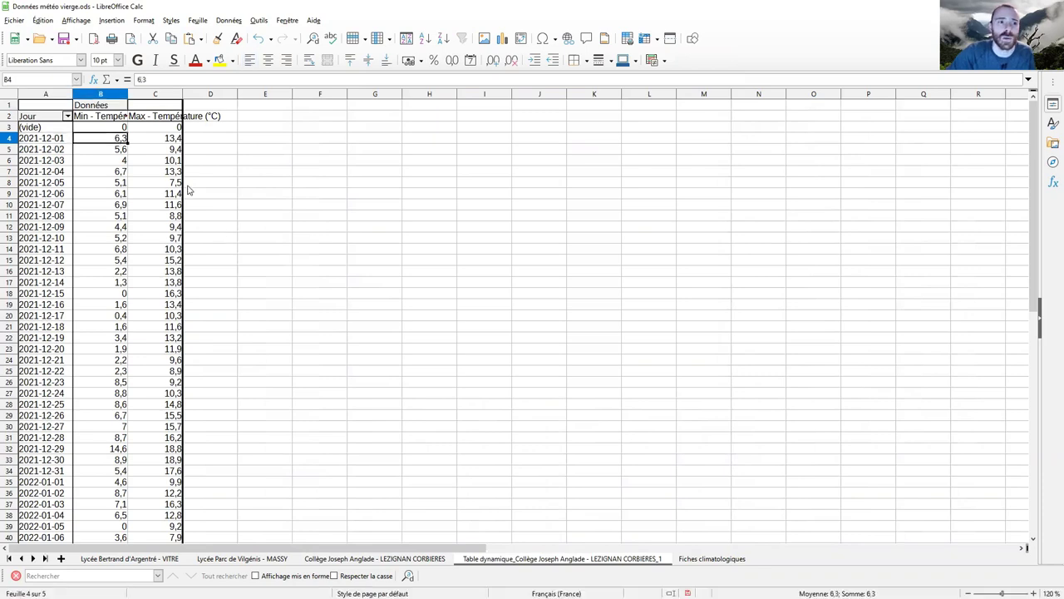
left_click(163, 140)
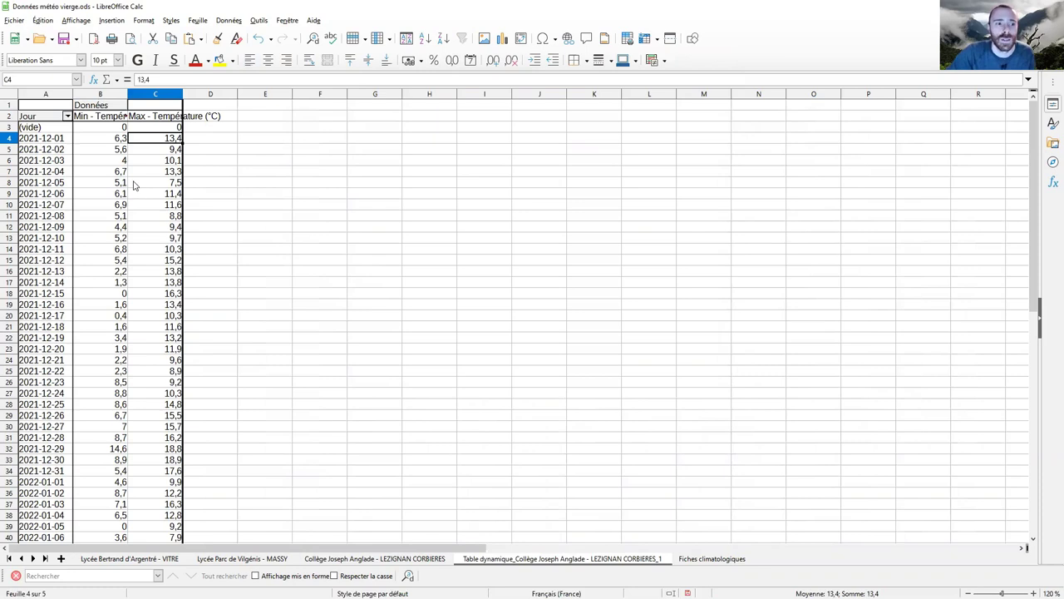
scroll(133, 185, "down", 10)
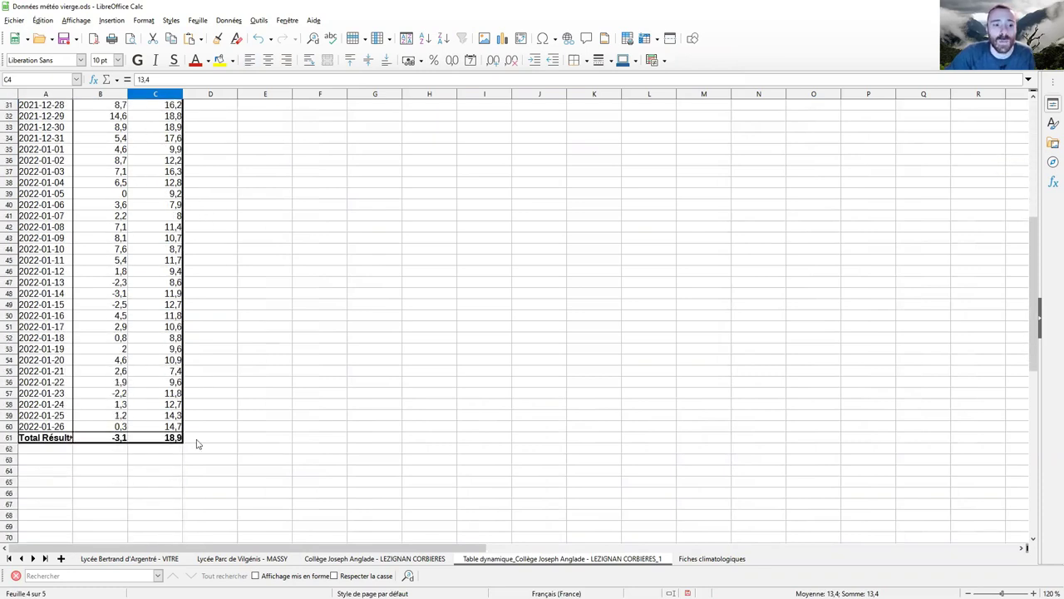
scroll(270, 345, "up", 1)
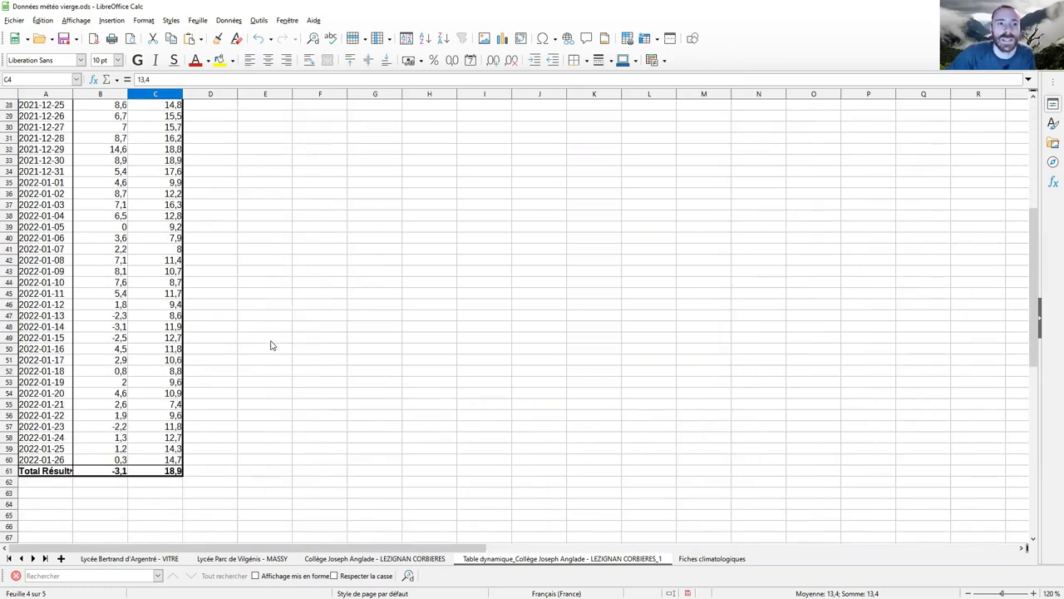
scroll(276, 355, "up", 9)
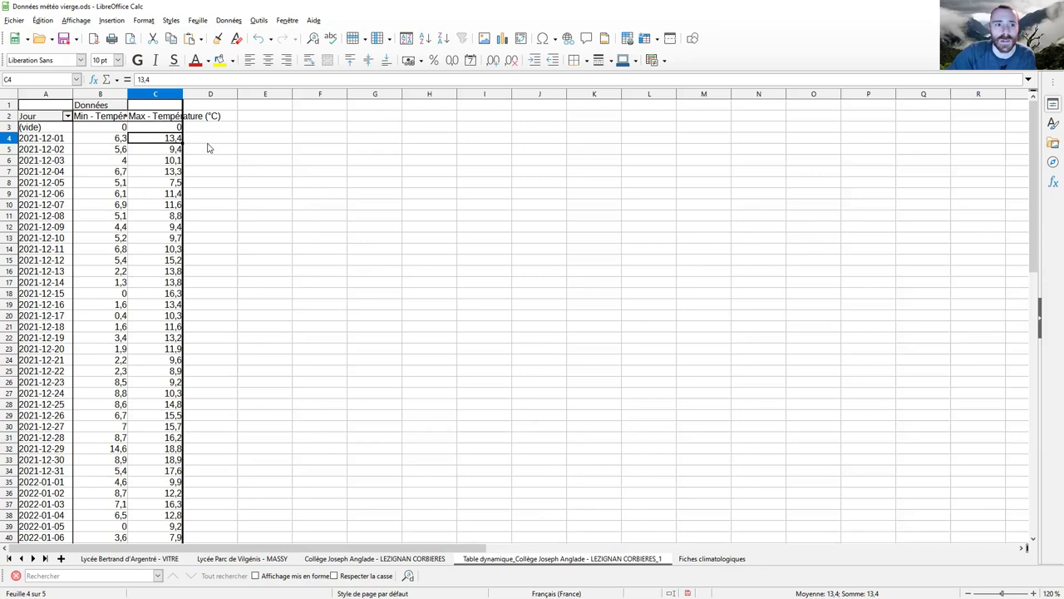
Copy the pivot table range A2:C60, leaving out the total row, and paste it as values only starting at G1.
scroll(89, 162, "down", 10)
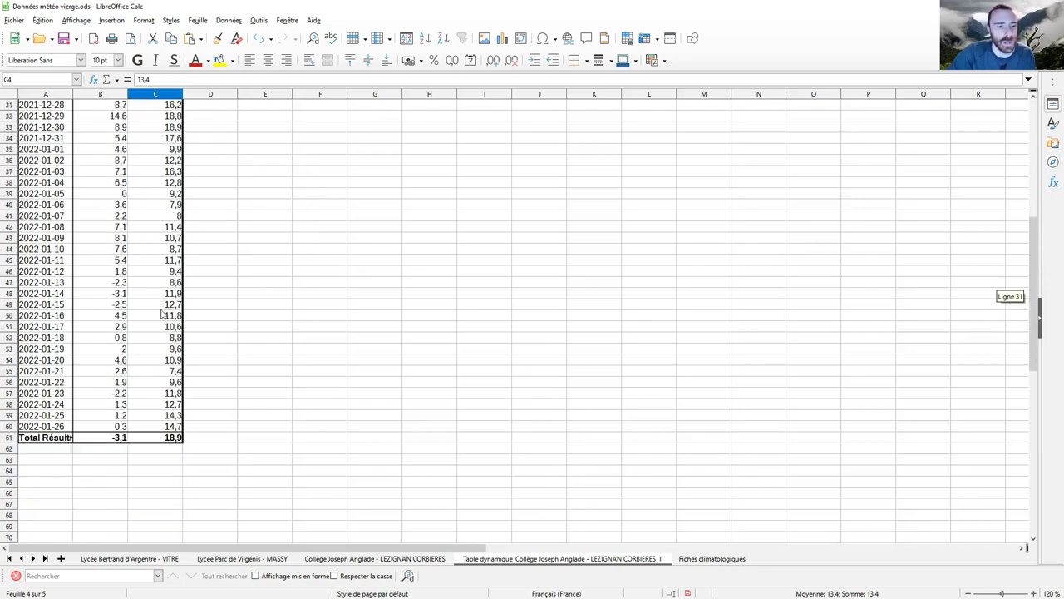
left_click_drag(167, 426, 50, 116)
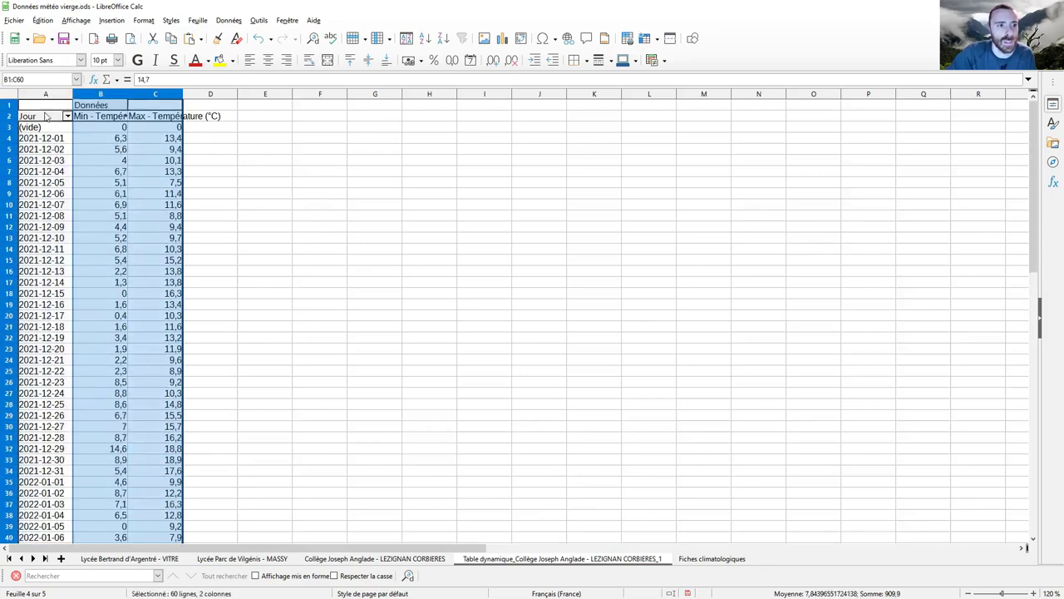
key("ctrl+c")
right_click(383, 108)
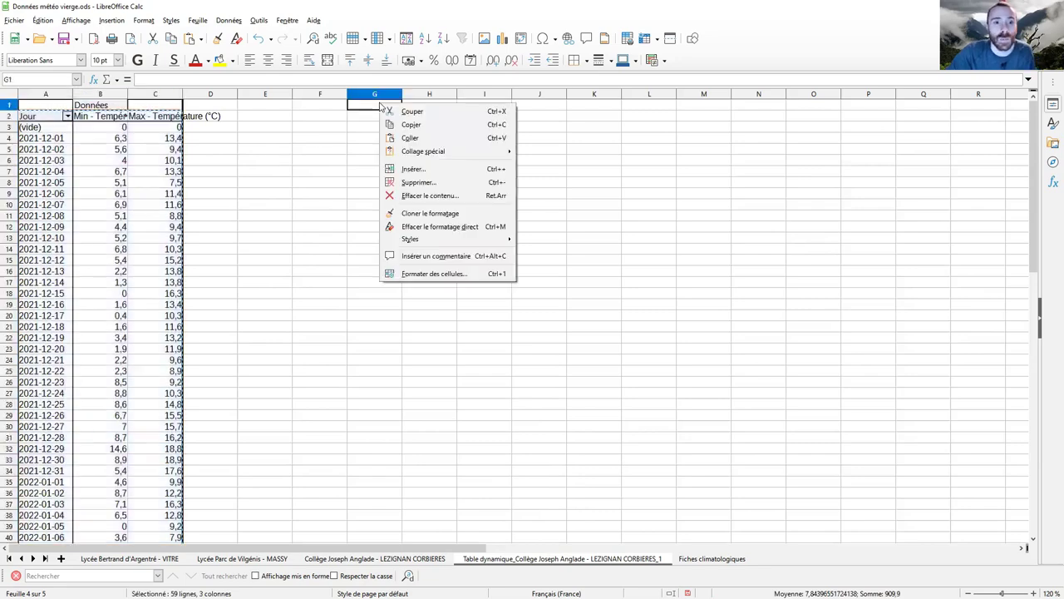
mouse_move(456, 154)
left_click(561, 213)
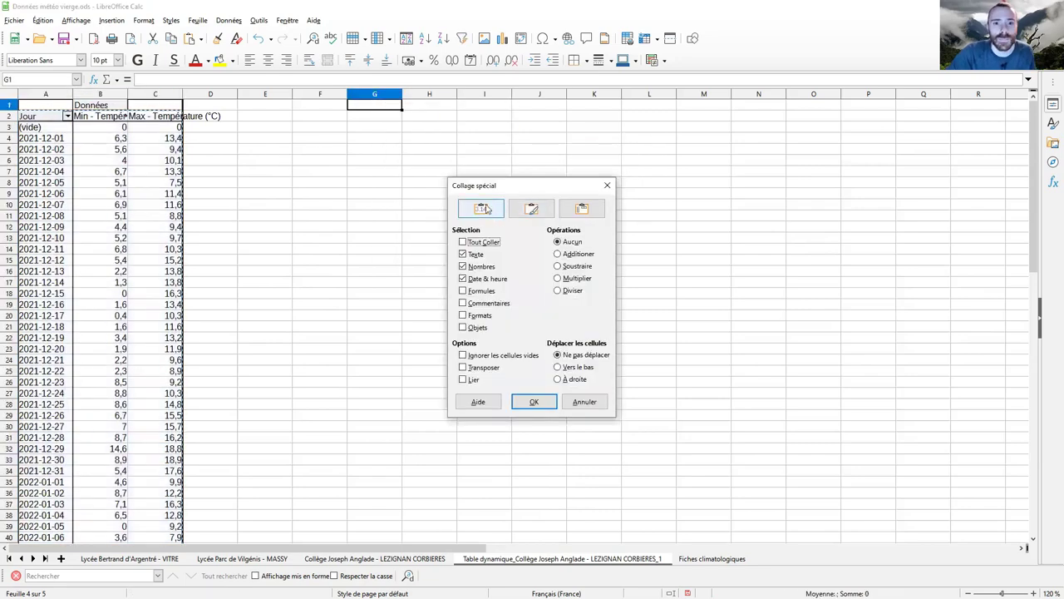
left_click(473, 207)
Add the column headers "Tn normale" in J1 and "Tx normale" in K1 beside the pasted table.
left_click(539, 159)
key("Up")
key("Up")
key("Up")
key("Up")
key("Up")
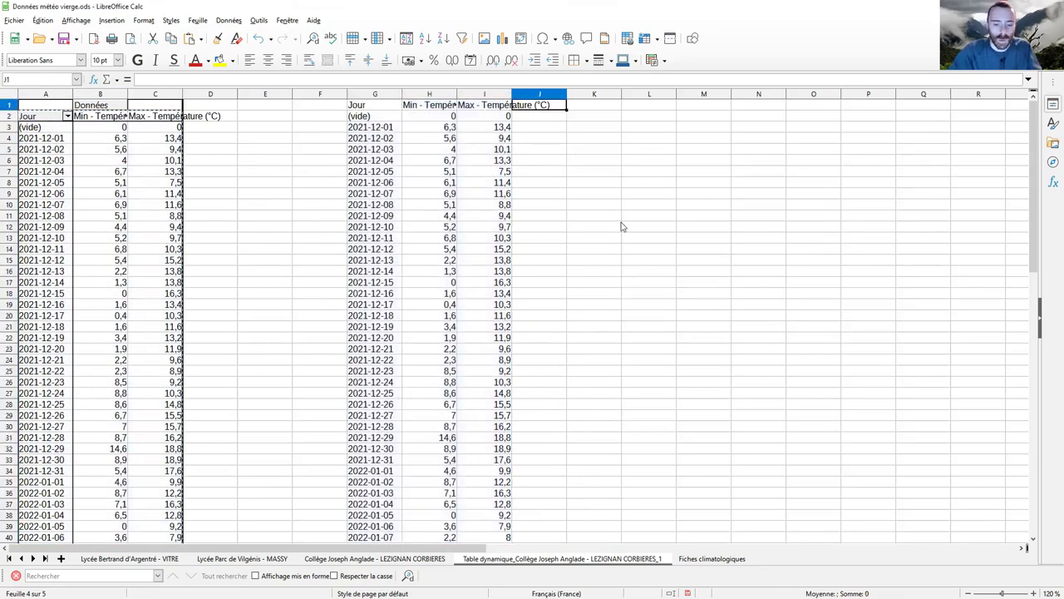
type("Tn")
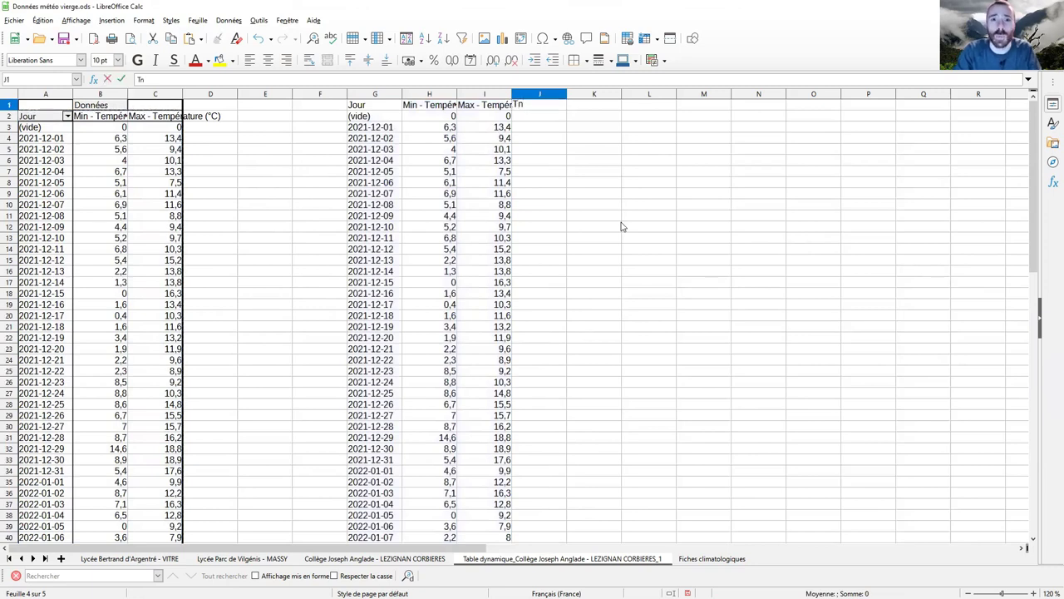
type(" normale")
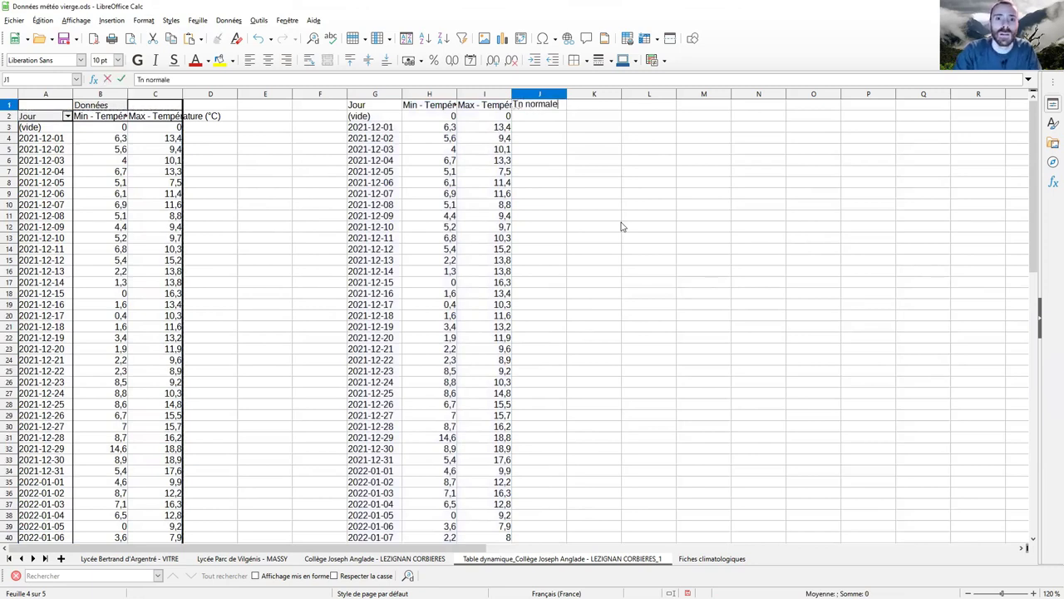
key("Tab")
type("Tx")
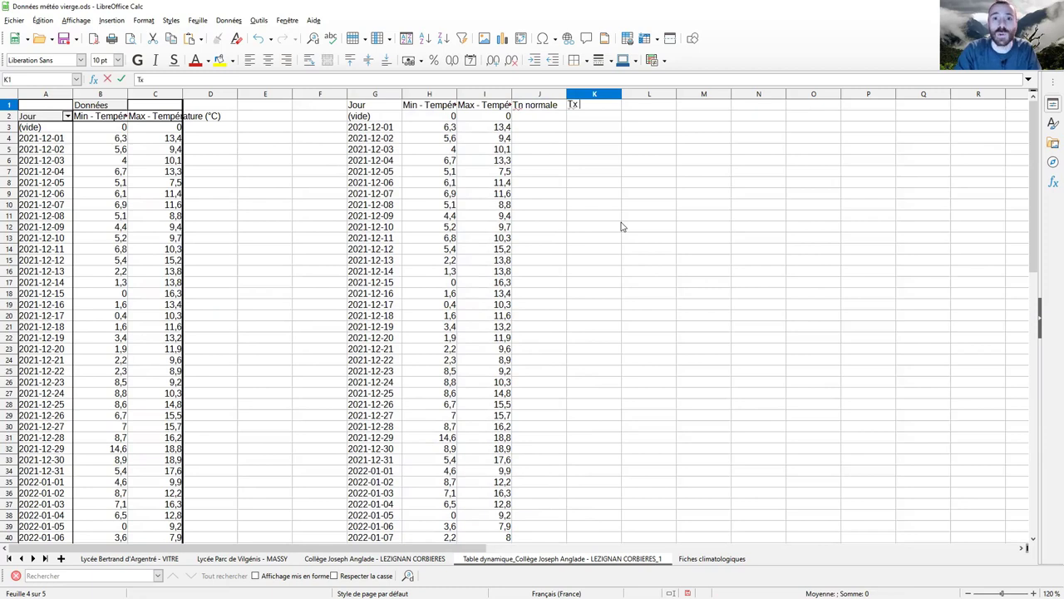
type(" normale")
key("Return")
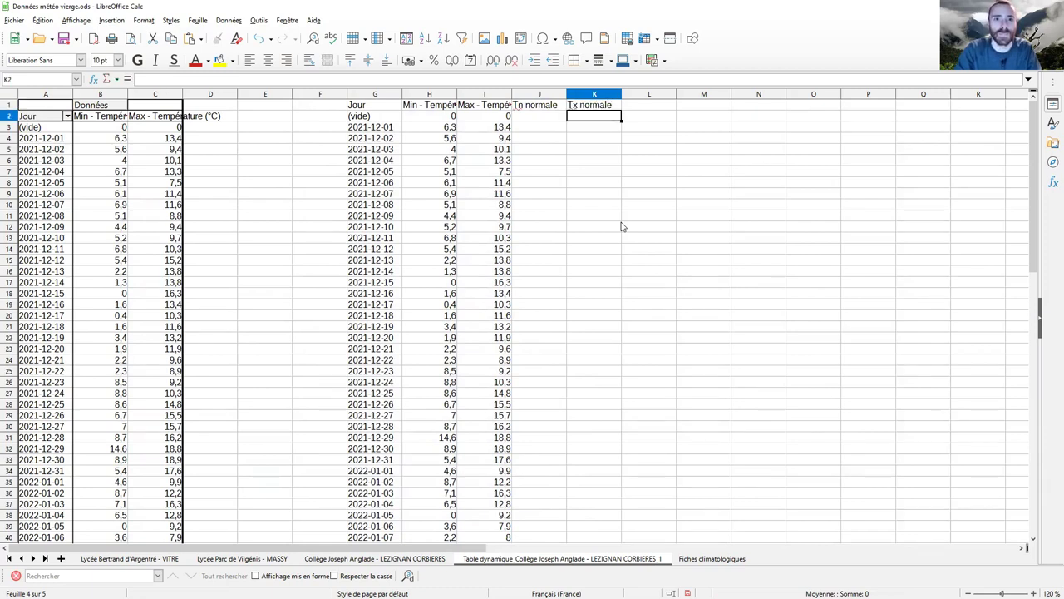
Clear the contents of the (vide) row in cells G2:I2 of the pasted table.
left_click_drag(374, 121, 491, 117)
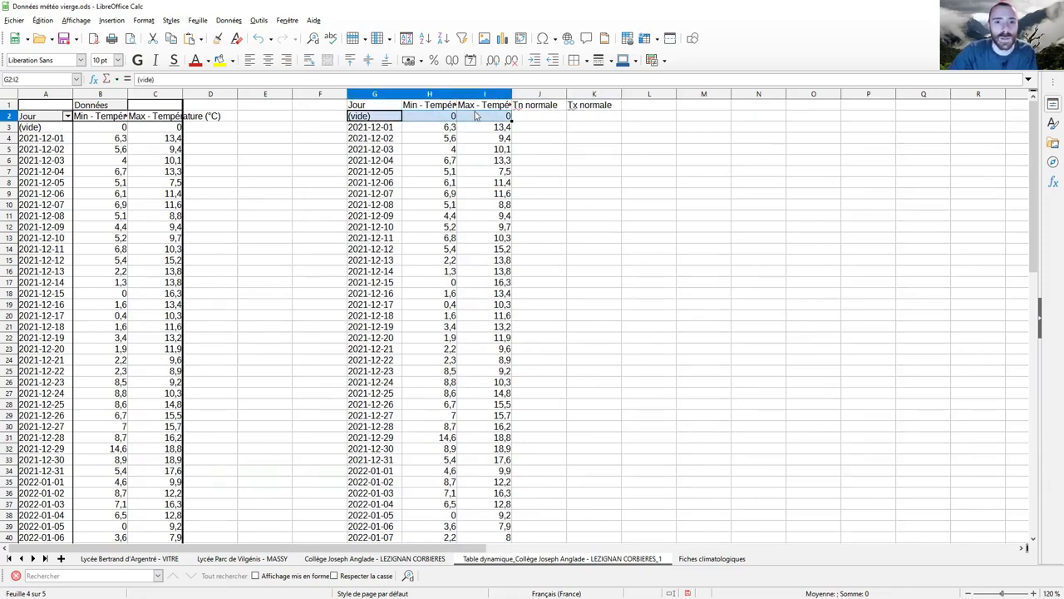
key("Delete")
left_click(404, 140)
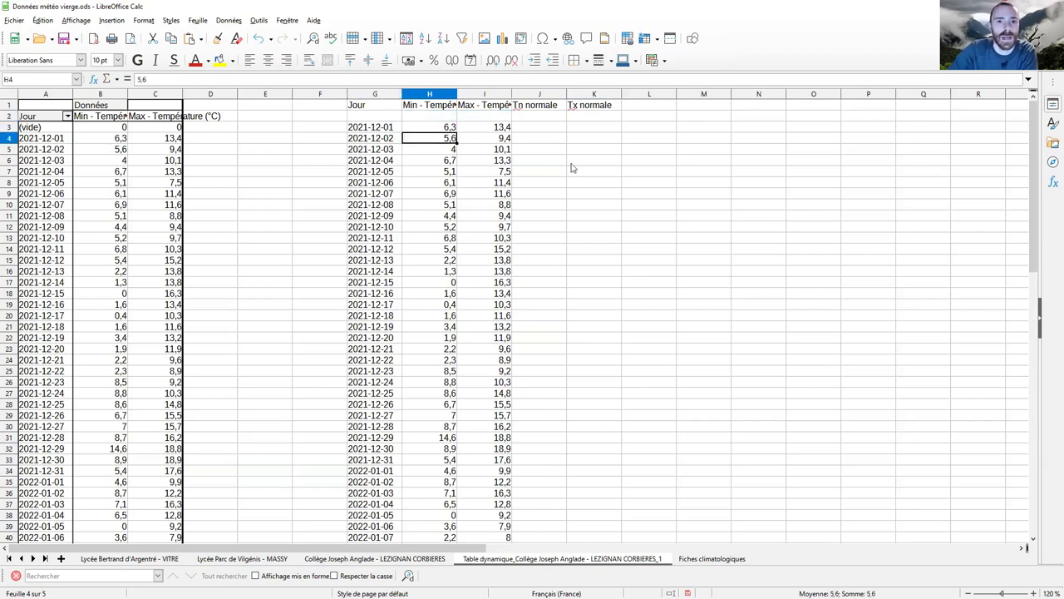
Fit the widths of columns H and I to their temperature headers.
double_click(458, 94)
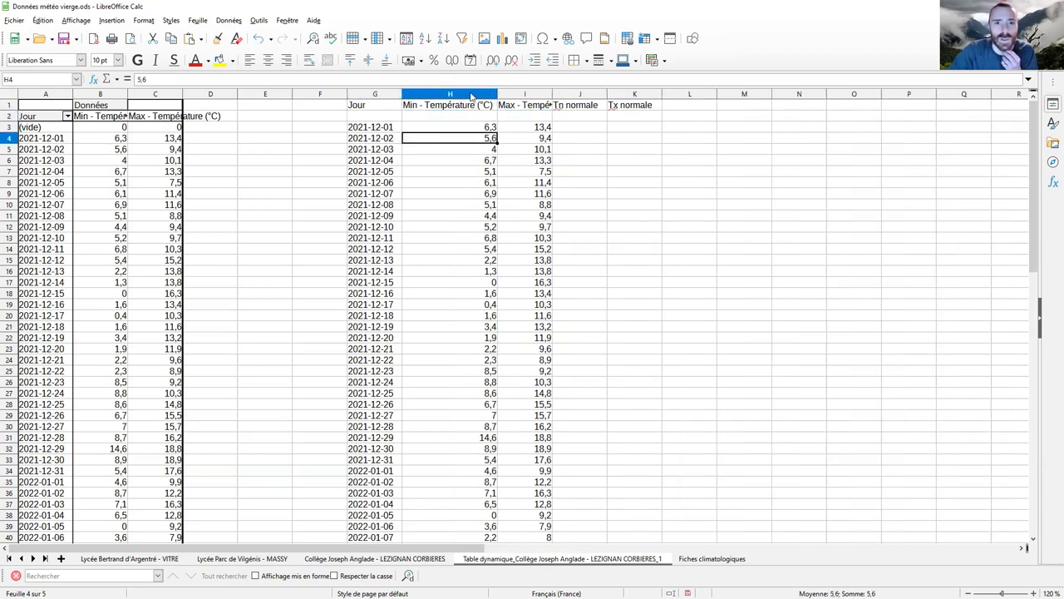
double_click(552, 94)
left_click(630, 162)
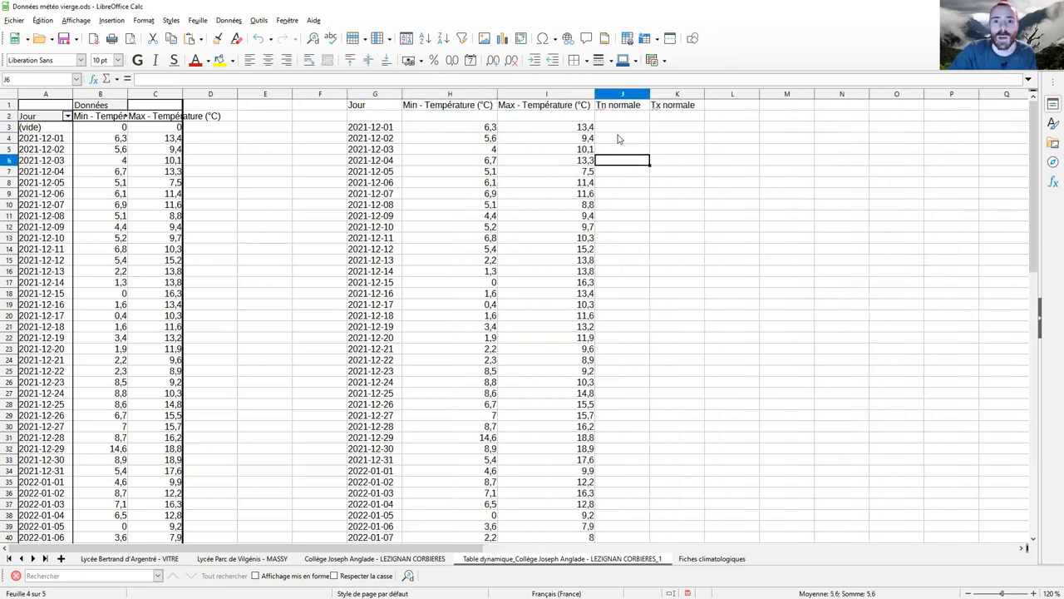
Enter Carcassonne's December averages from the Fiches climatologiques sheet on the 2021-12-01 row: 3,8 under Tn normale and 10,2 under Tx normale.
left_click(622, 127)
left_click(671, 131)
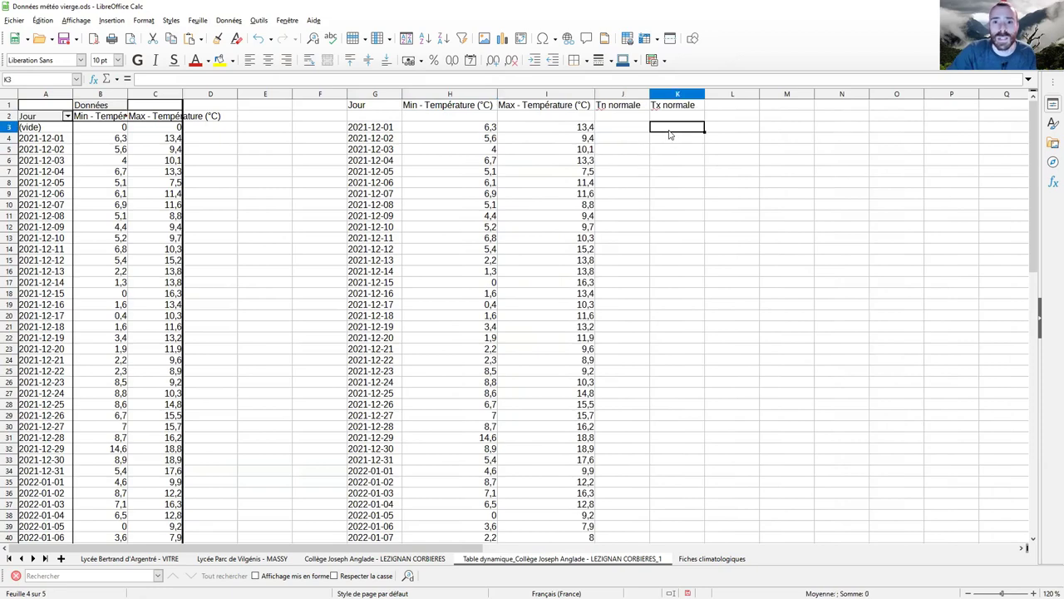
left_click(712, 559)
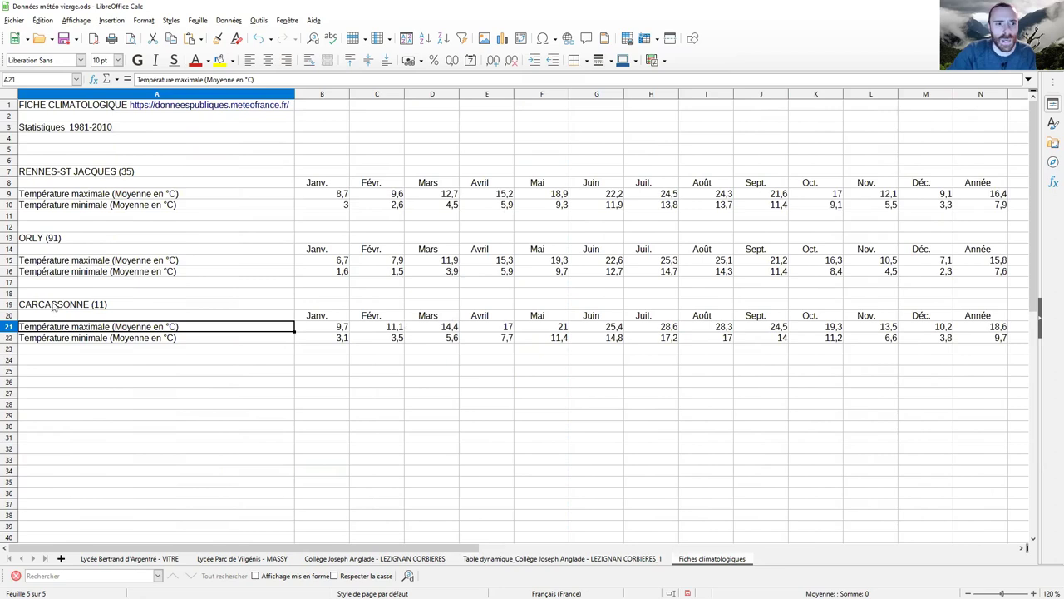
left_click(931, 341)
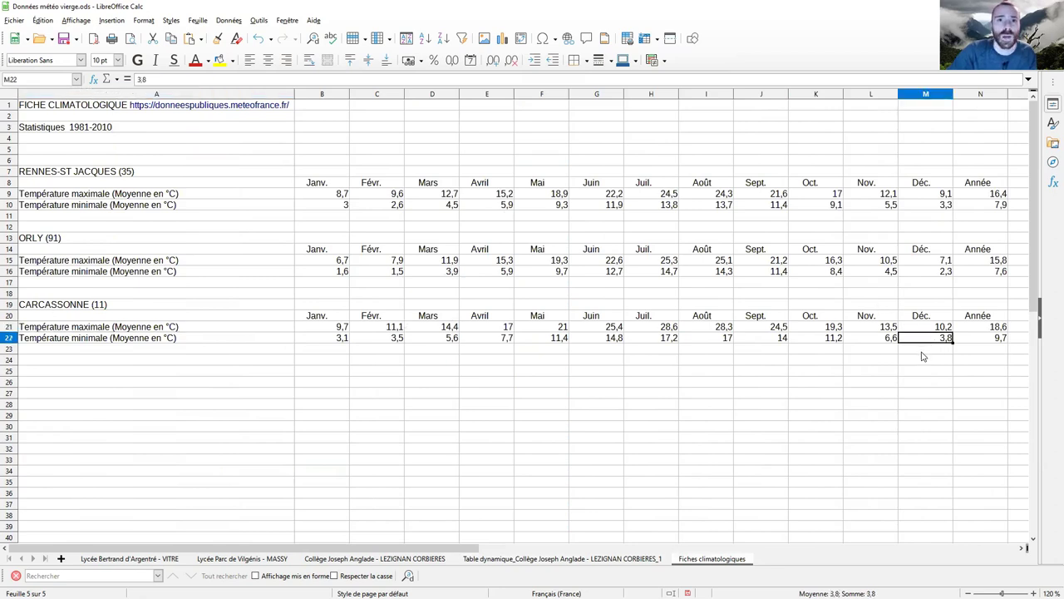
left_click(934, 329)
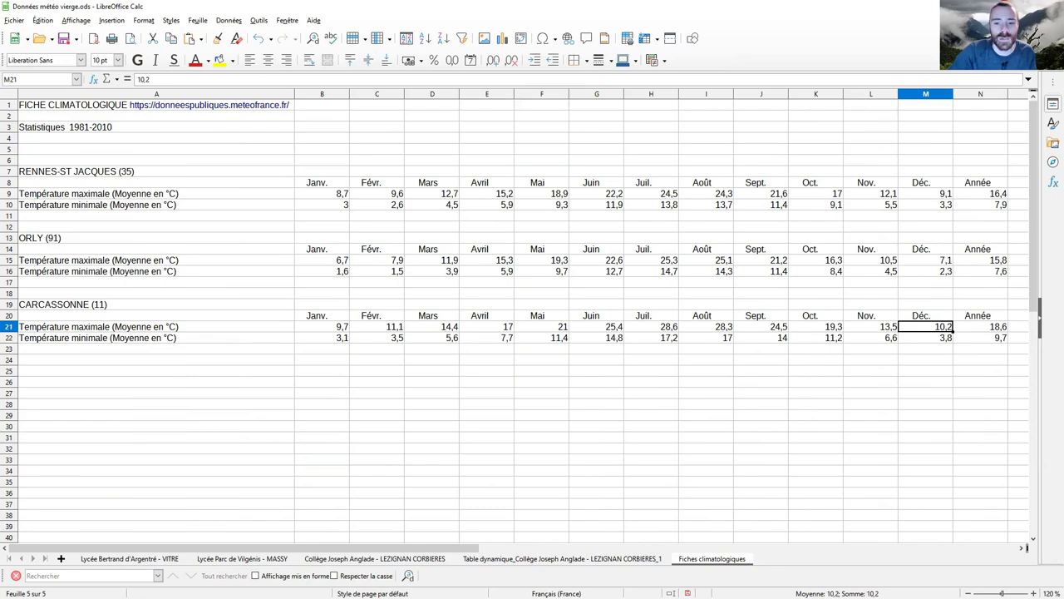
left_click(619, 562)
left_click(636, 129)
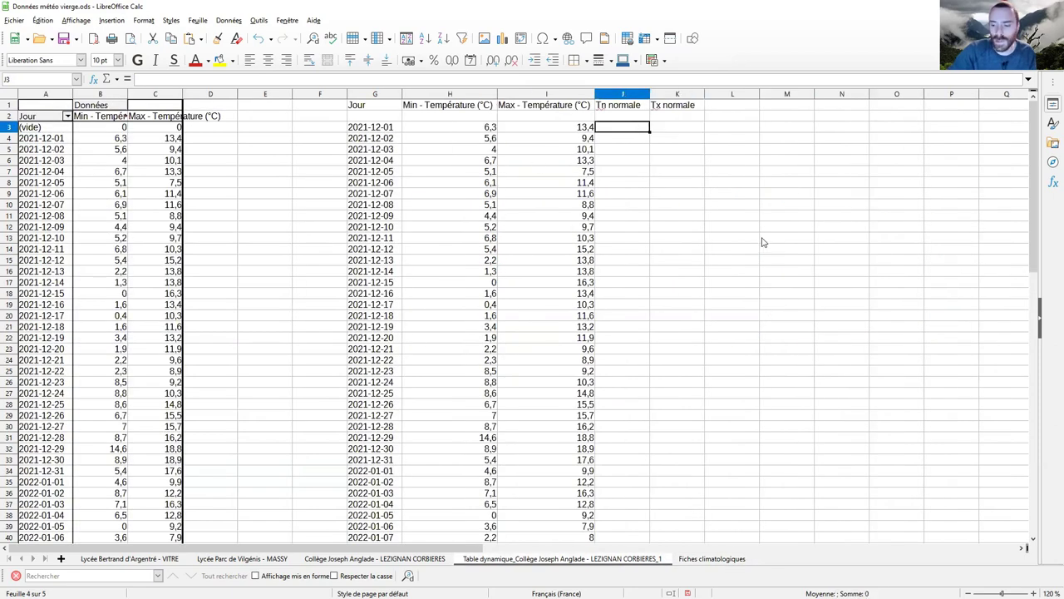
type("3,8")
key("Tab")
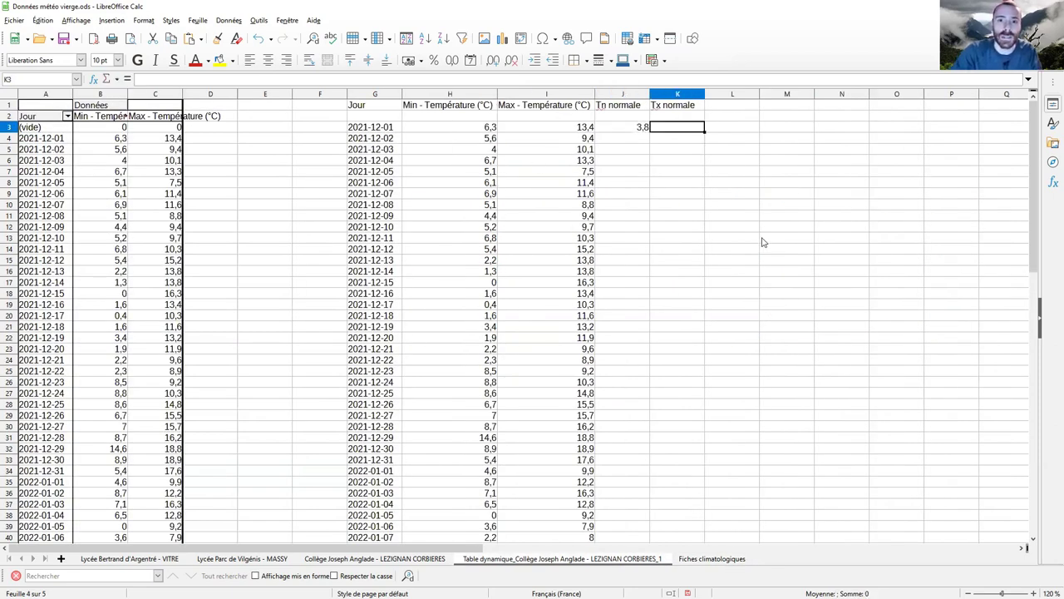
type("10,2")
key("Down")
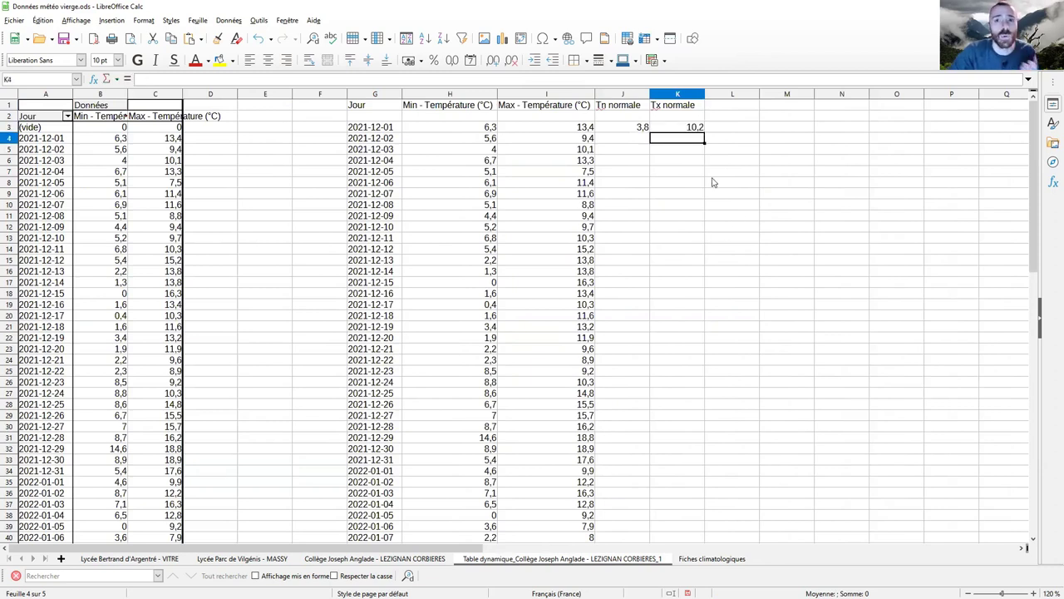
Repeat the December normals 3,8 and 10,2 unchanged in columns J and K down to the 2021-12-31 row.
left_click_drag(642, 129, 664, 468)
left_click(689, 133)
left_click(673, 490)
left_click_drag(370, 471, 673, 478)
left_click(636, 487)
left_click(630, 472)
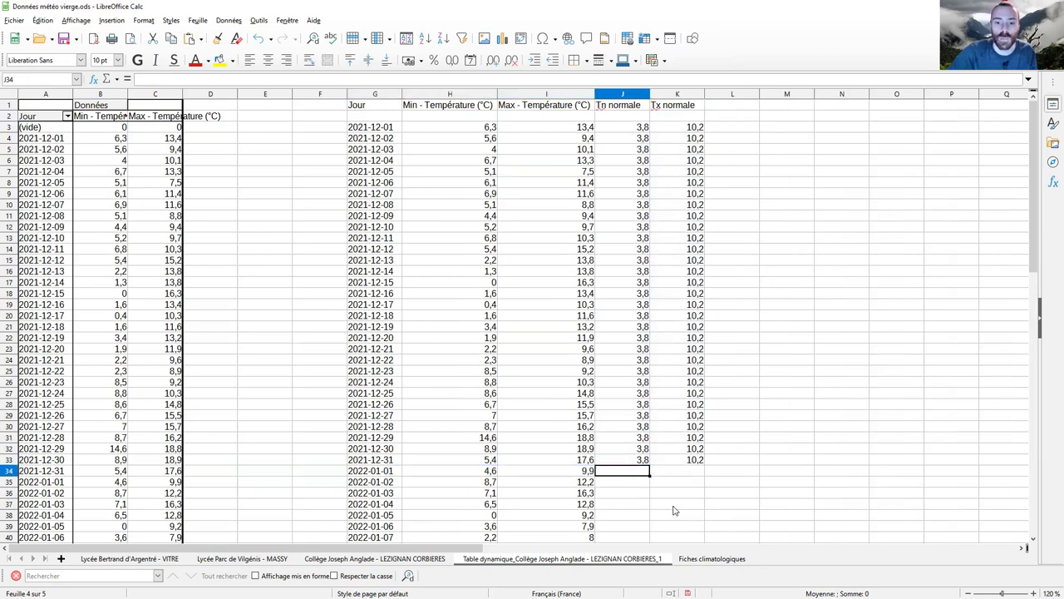
Enter Carcassonne's January averages from the Fiches climatologiques sheet on the 2022-01-01 row: 3,1 under Tn normale and 9,7 under Tx normale.
left_click(706, 558)
left_click(314, 326)
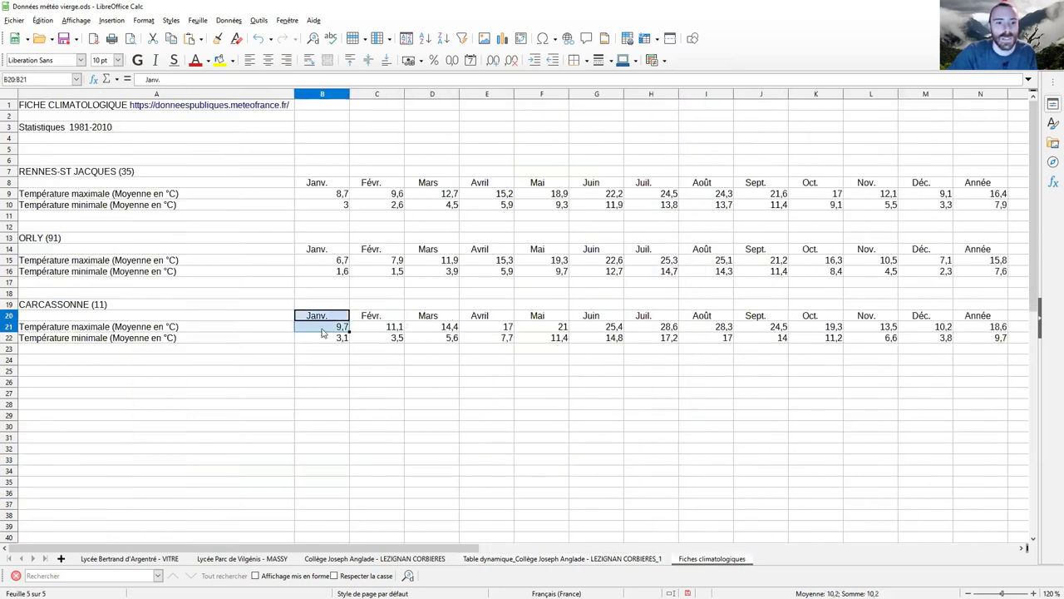
left_click(332, 370)
left_click(335, 342)
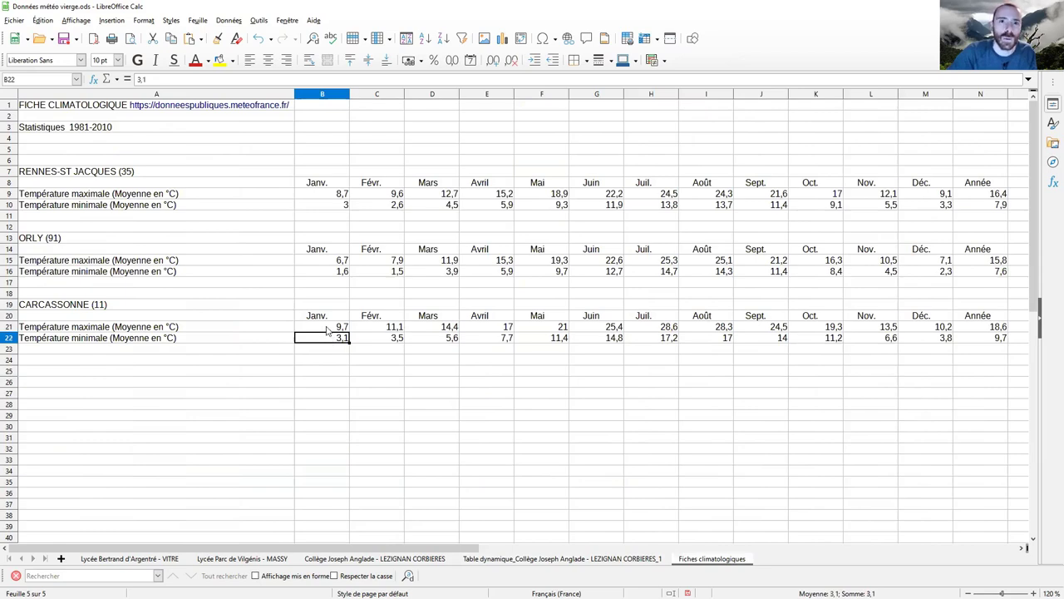
left_click(329, 329)
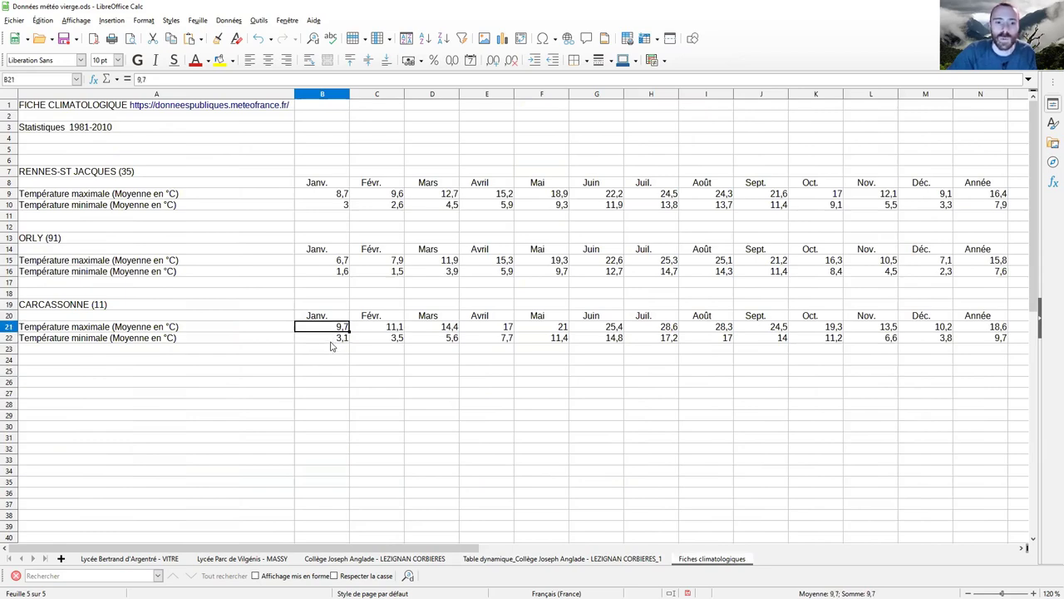
left_click(580, 558)
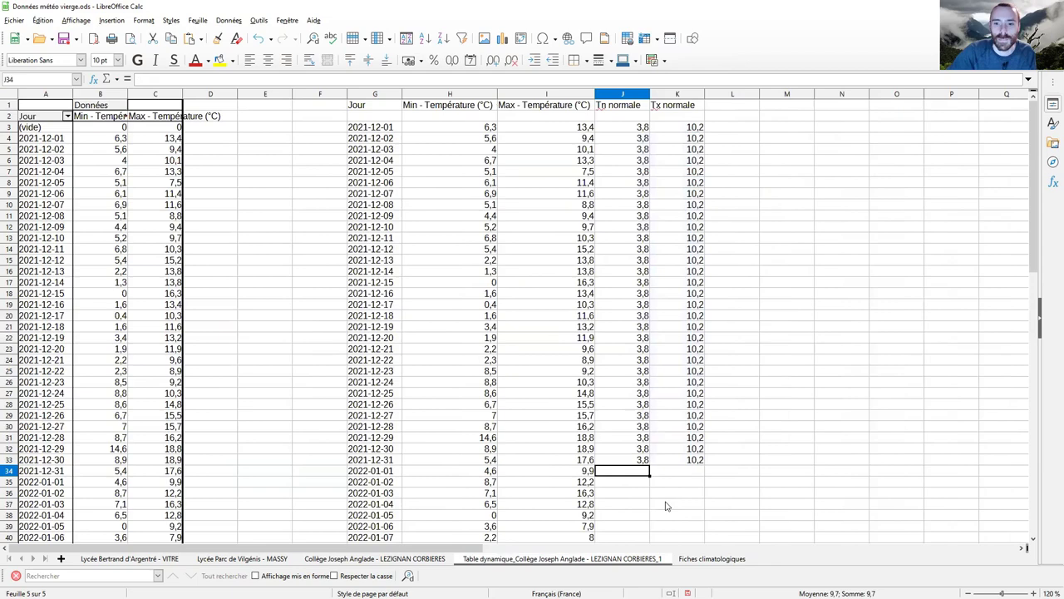
left_click(618, 471)
type("3,1")
key("Tab")
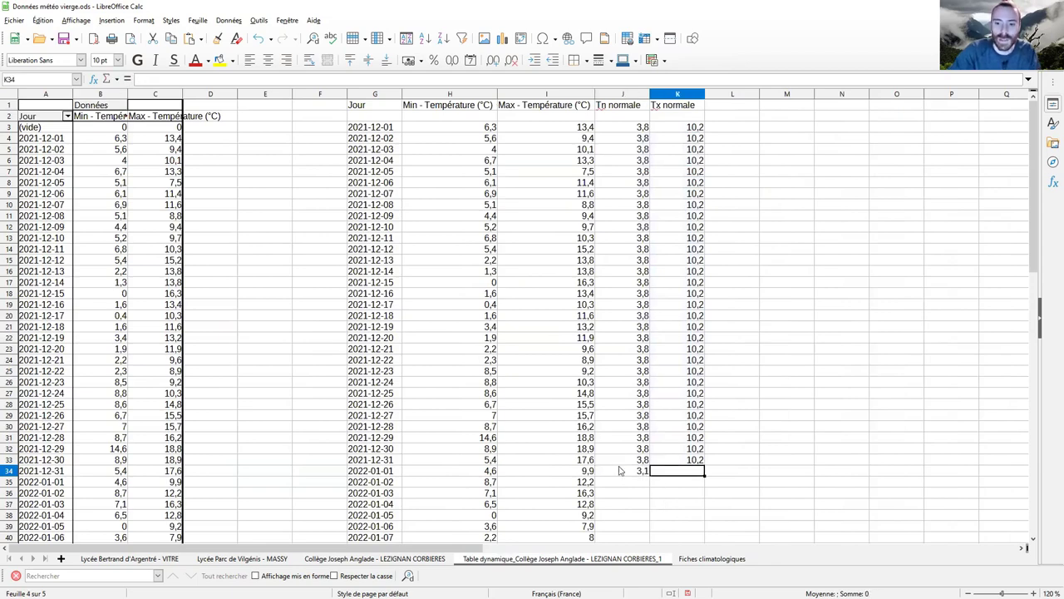
type("9,7")
key("Return")
Repeat the January normals 3,1 and 9,7 unchanged in columns J and K down to the 2022-01-26 row.
scroll(673, 366, "down", 6)
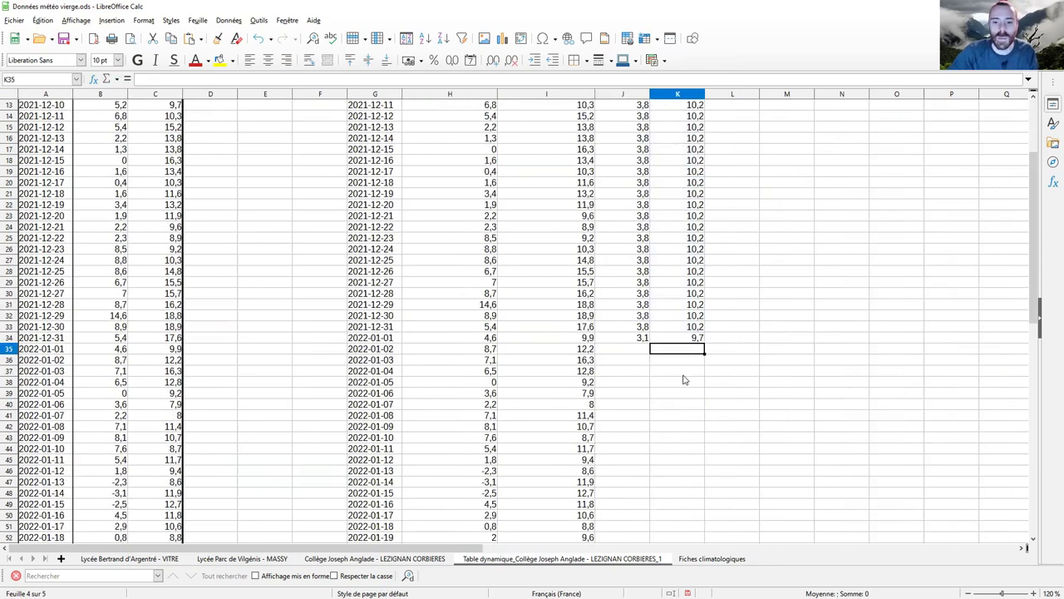
left_click_drag(636, 272, 667, 288)
left_click(645, 337)
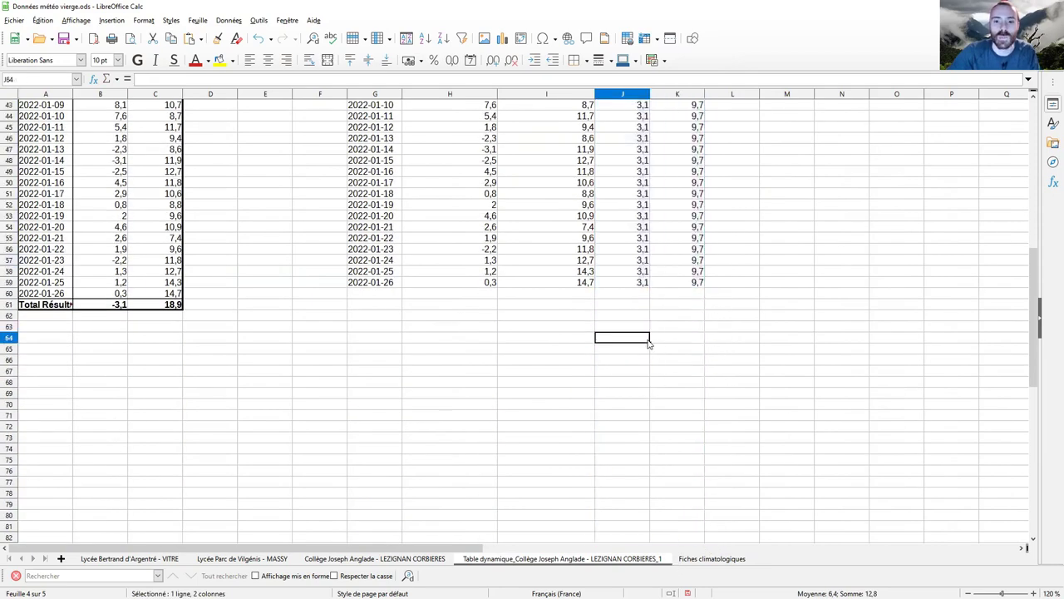
scroll(705, 336, "up", 13)
scroll(705, 336, "up", 1)
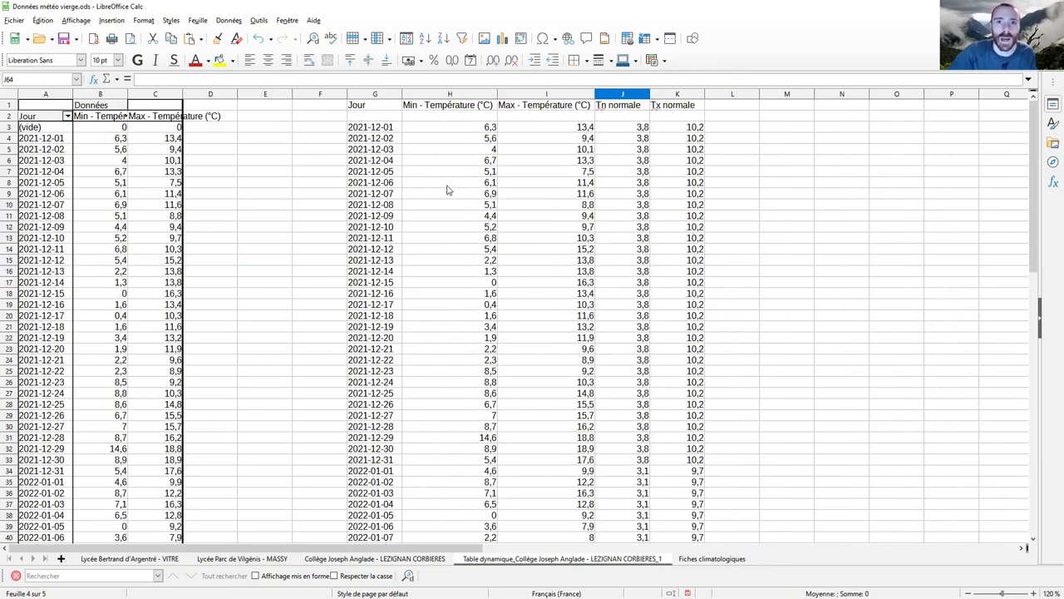
Insert a line chart of the Ligne type with the Lignes seules variant from the data in G1:K59.
scroll(483, 204, "down", 8)
left_click_drag(690, 482, 366, 55)
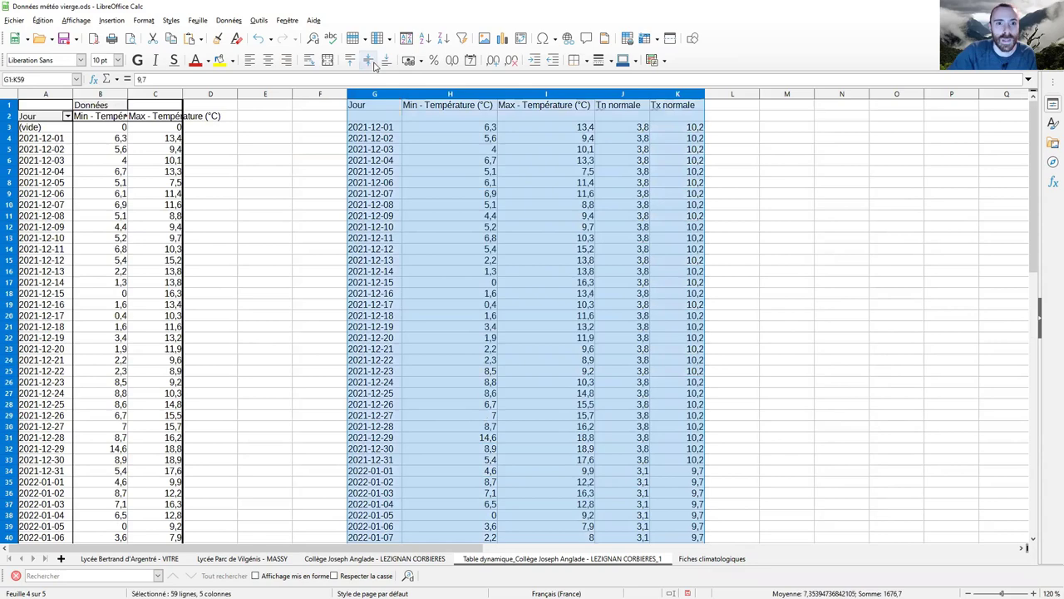
left_click(502, 39)
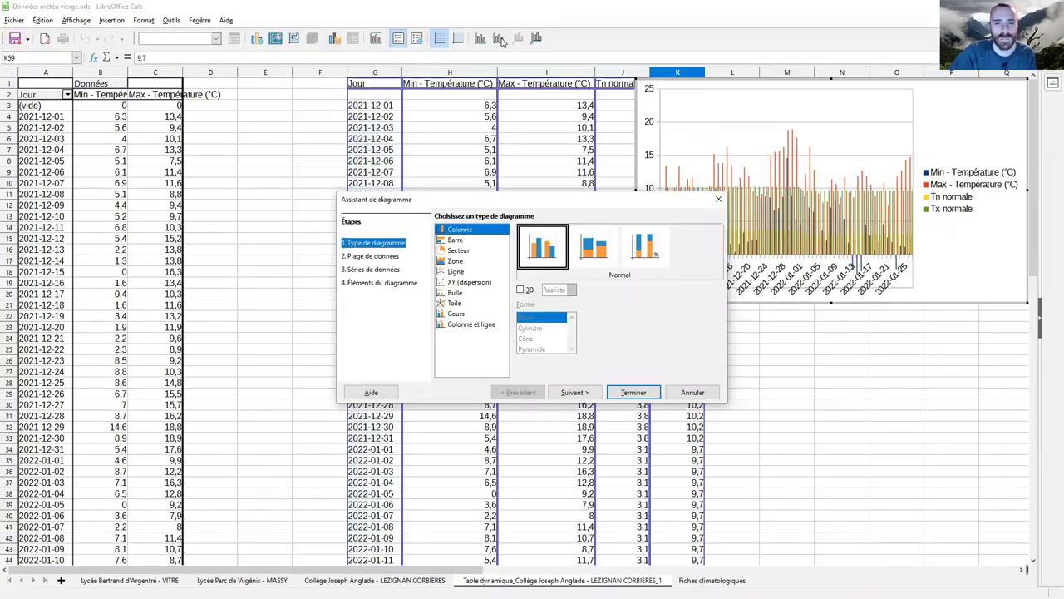
left_click(474, 272)
left_click(642, 244)
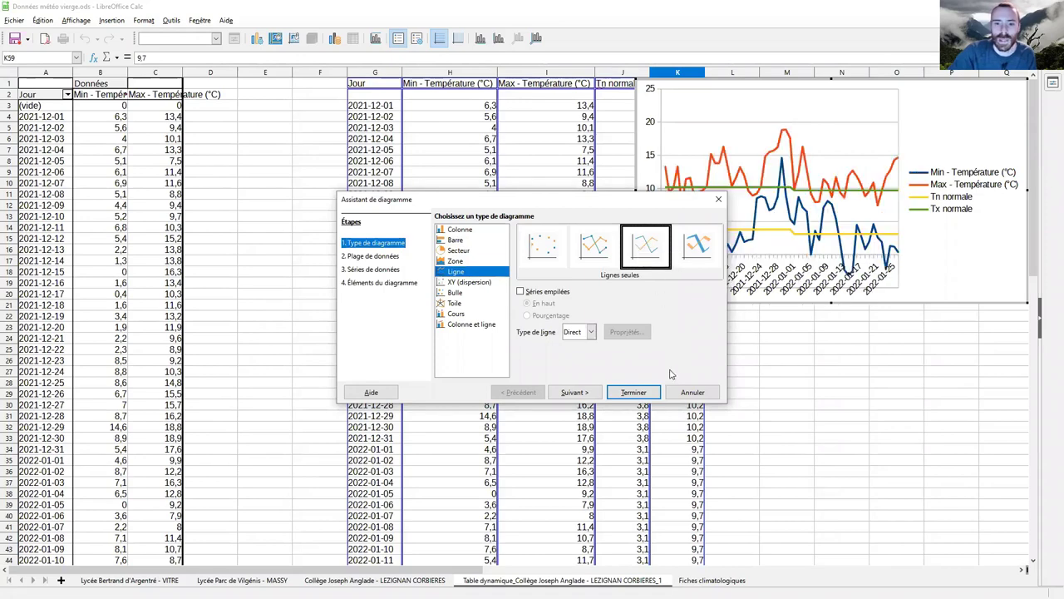
left_click(633, 392)
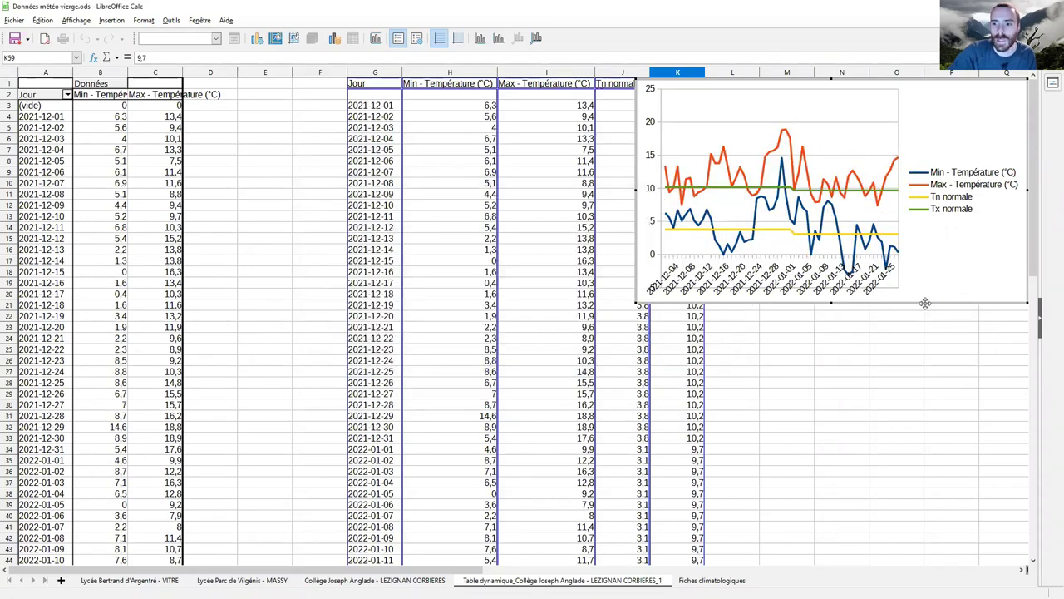
Move the temperature chart over the data table and enlarge it to span about columns F to N and rows 5 to 33.
left_click_drag(918, 293, 589, 347)
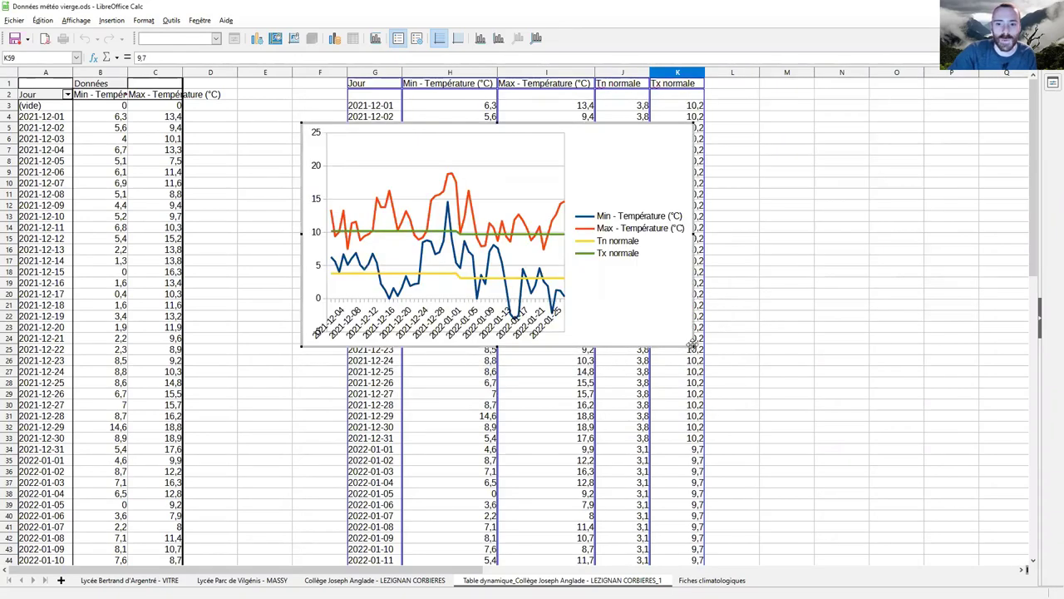
left_click_drag(693, 352, 830, 436)
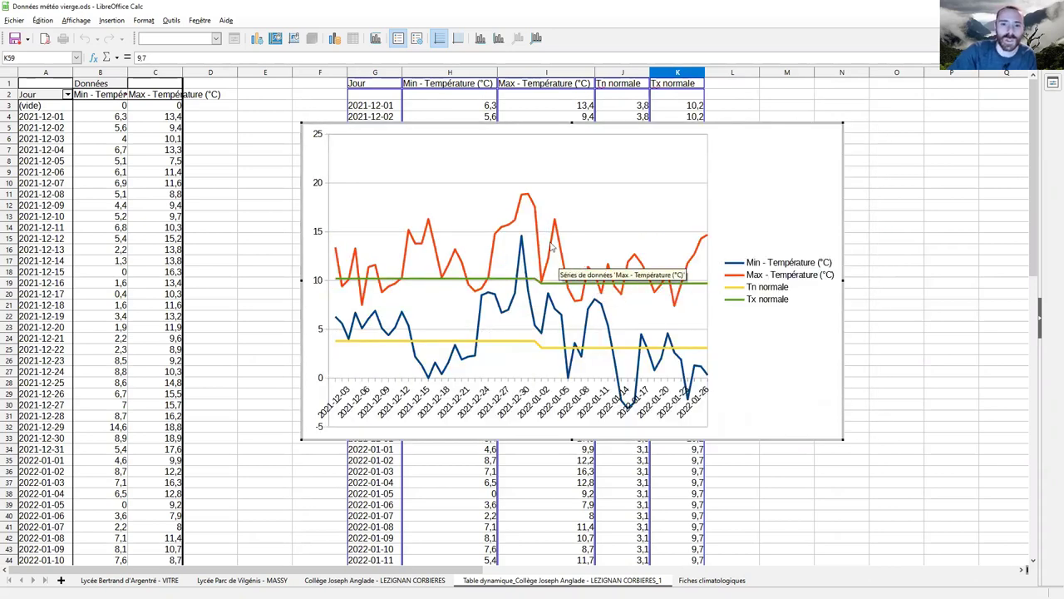